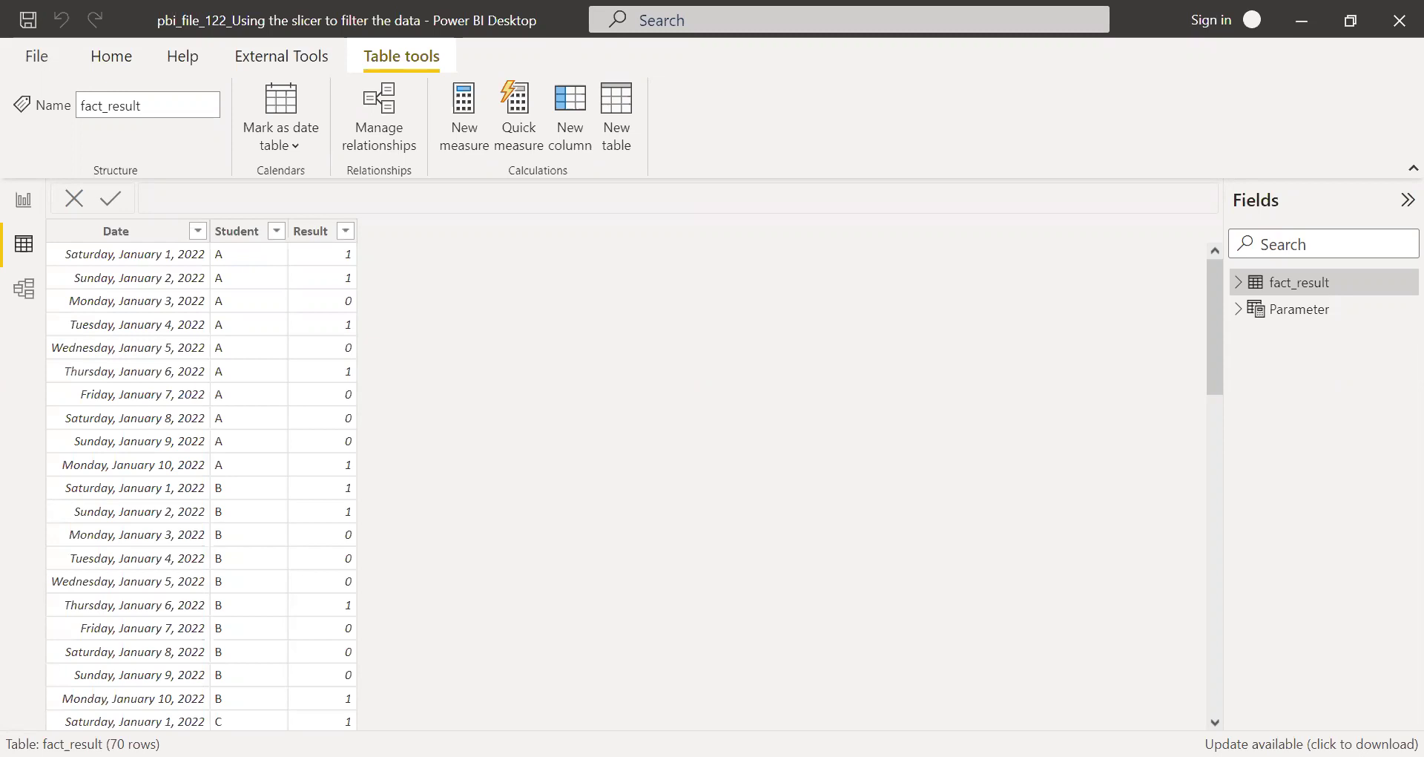
Step: Return from Data view to the report page with the Date and Parameter slicers and the Student/Wins/DataFilter table
click(24, 209)
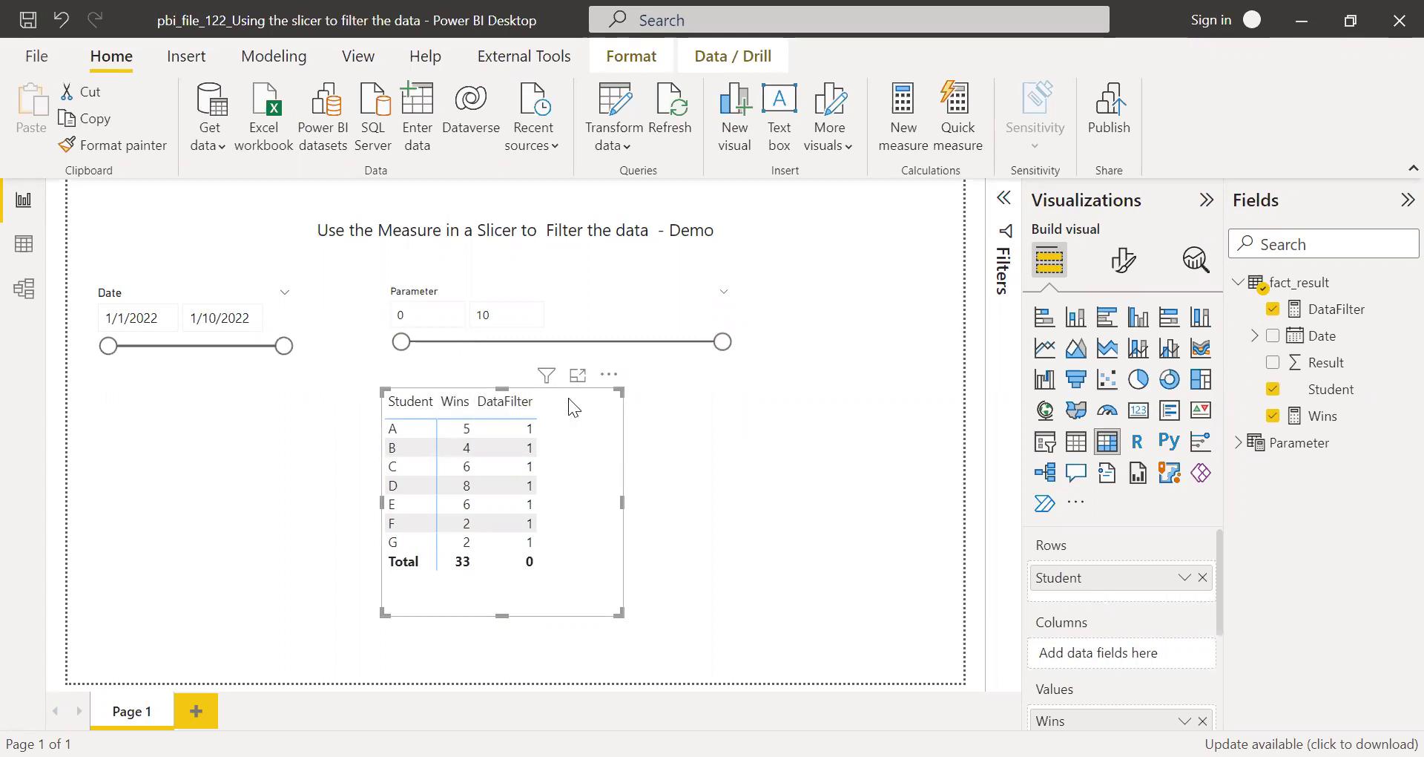
click(1328, 416)
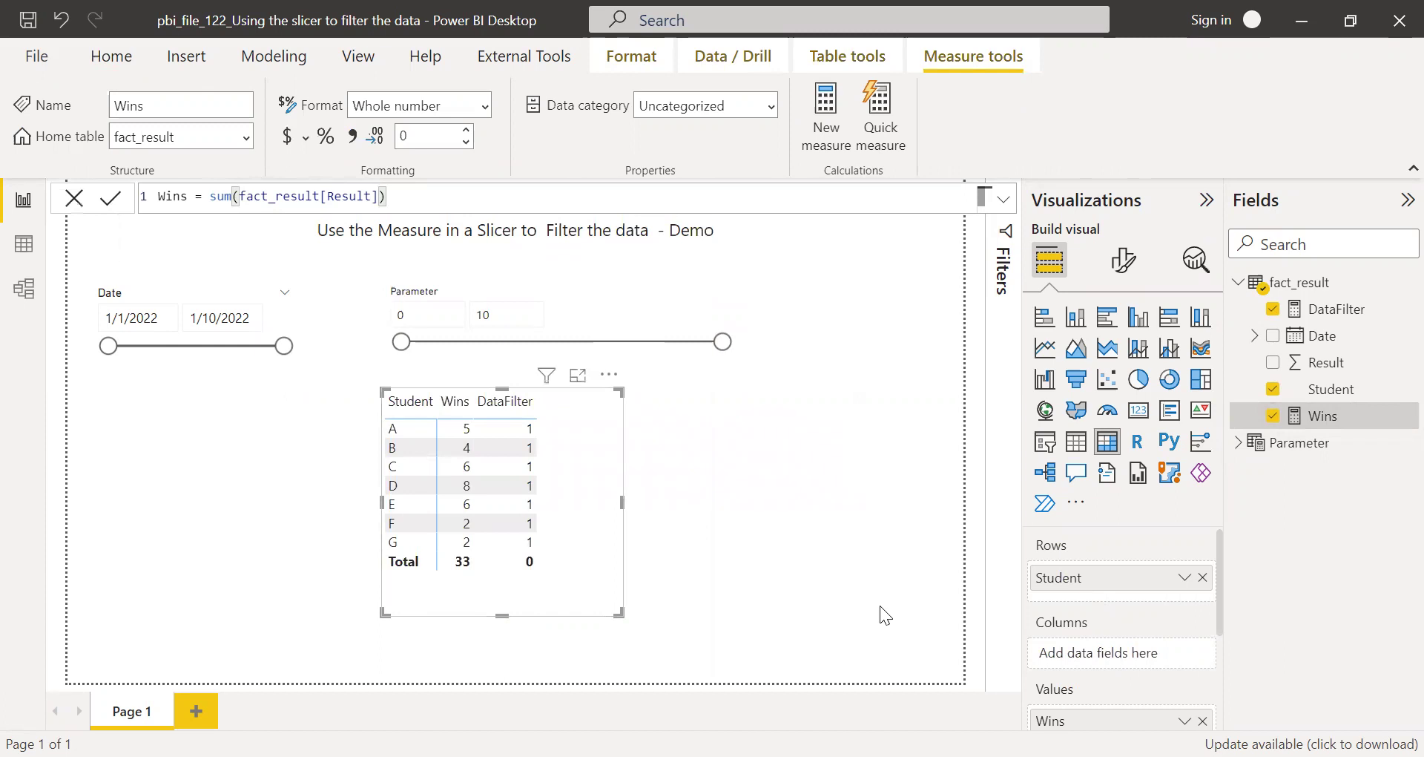
Step: Raise the Parameter slicer's lower bound to 3 so the table keeps only students A–E (29 wins)
click(865, 552)
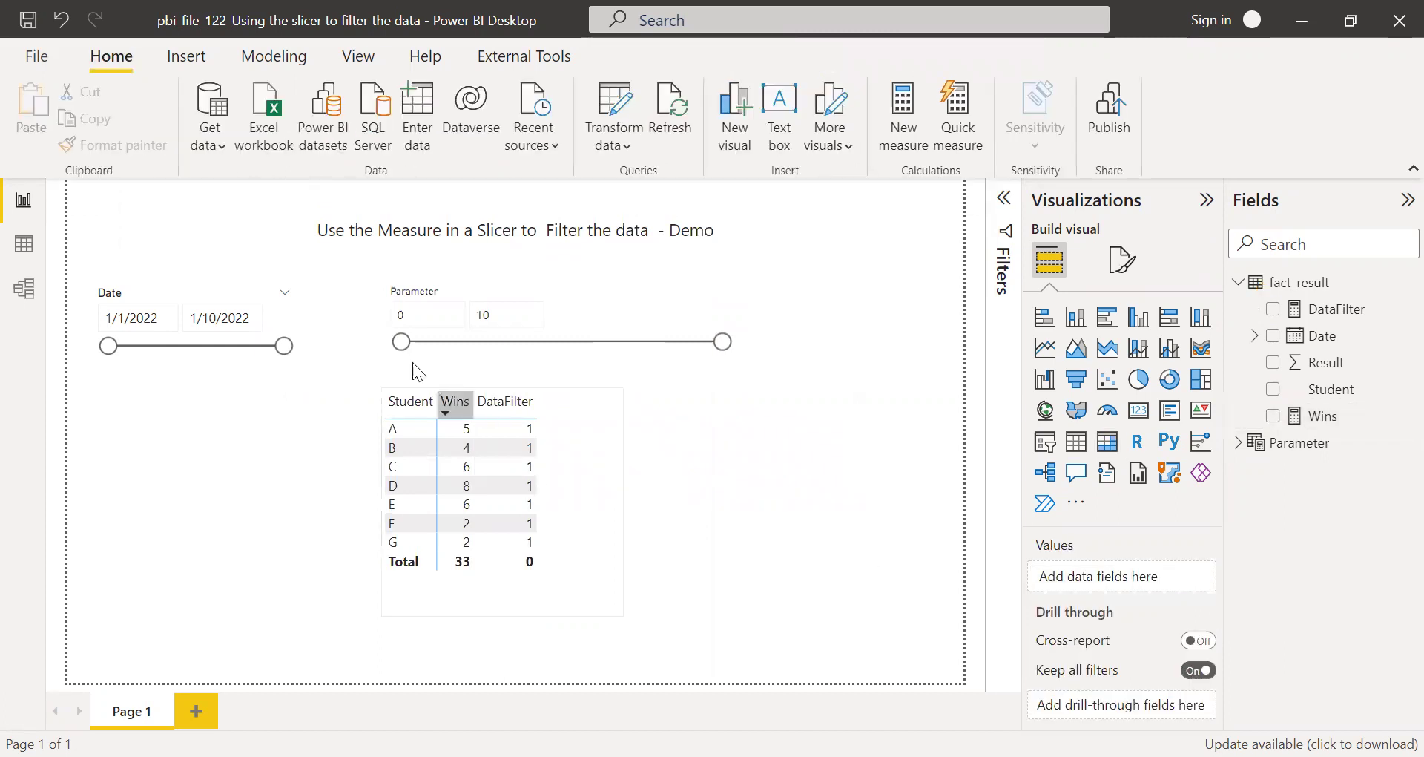
drag(402, 342, 497, 342)
click(500, 340)
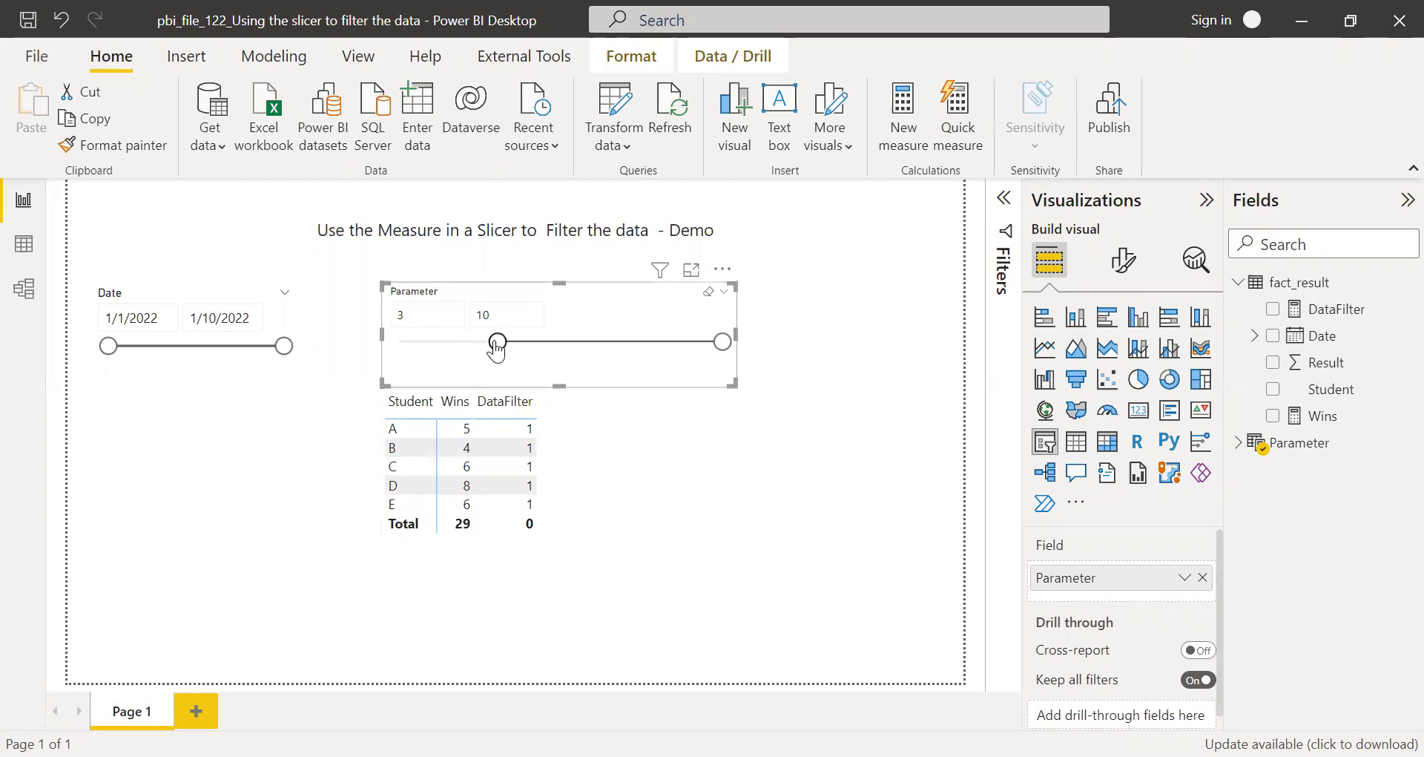
drag(497, 341, 400, 341)
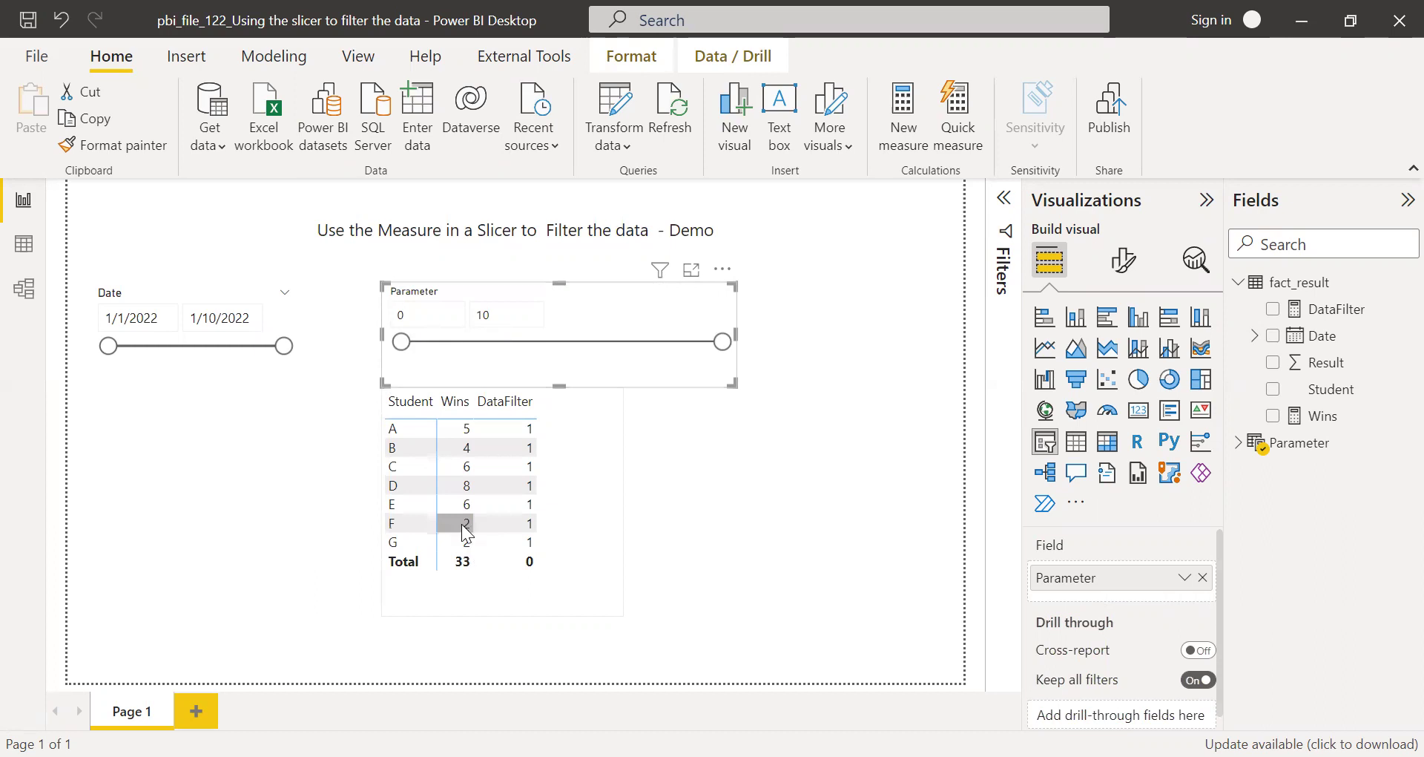
click(768, 473)
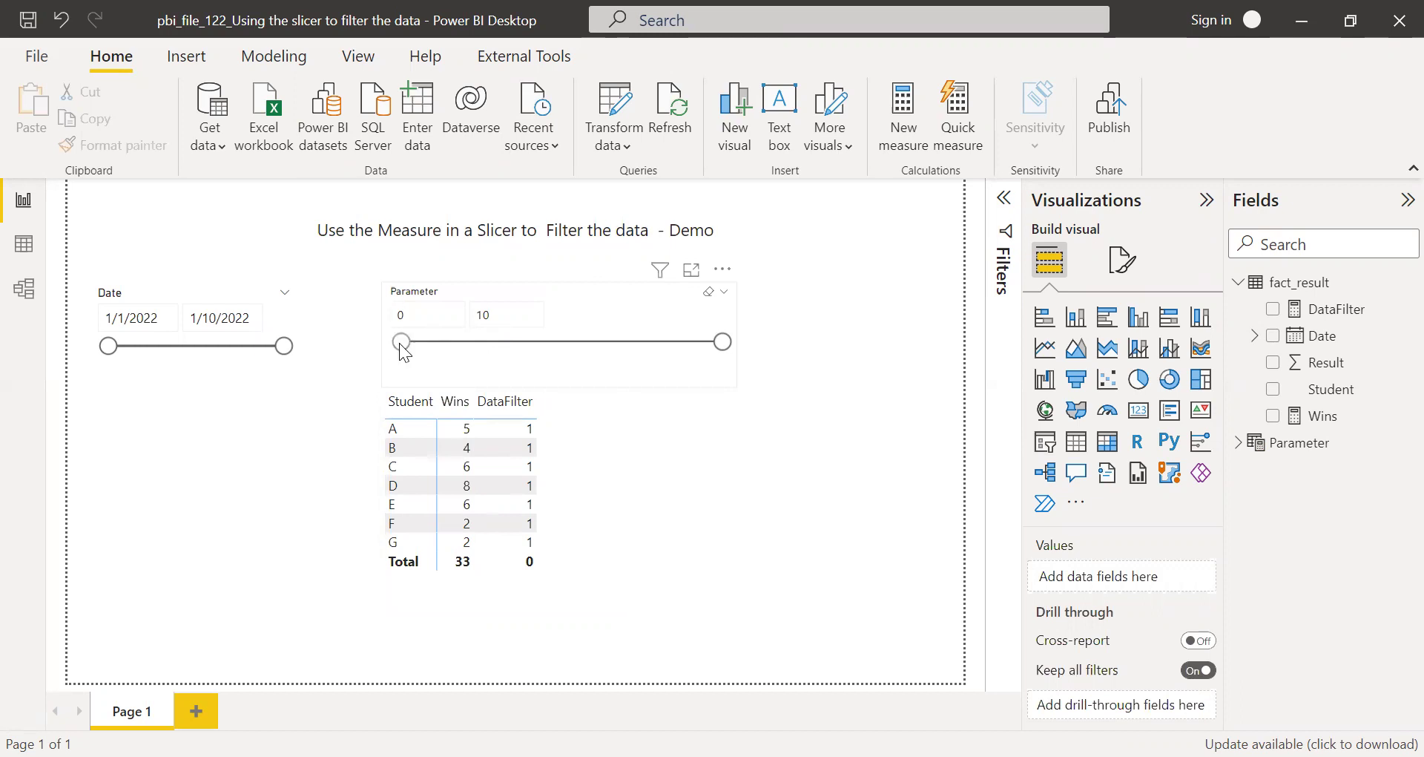
drag(402, 343, 433, 343)
click(502, 339)
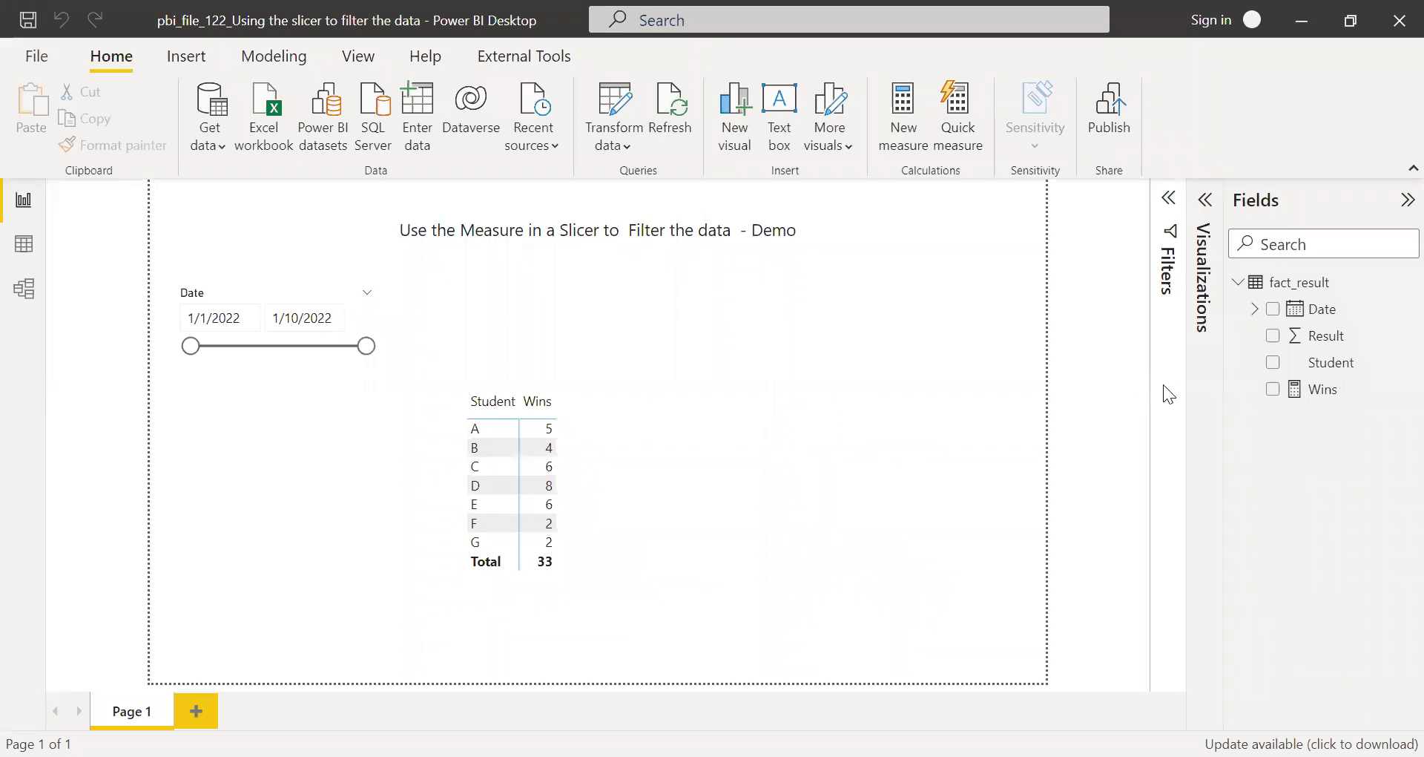
Step: Inspect the Wins measure's formula, collapse the Fields pane, and bring up the Modeling tools
click(1328, 390)
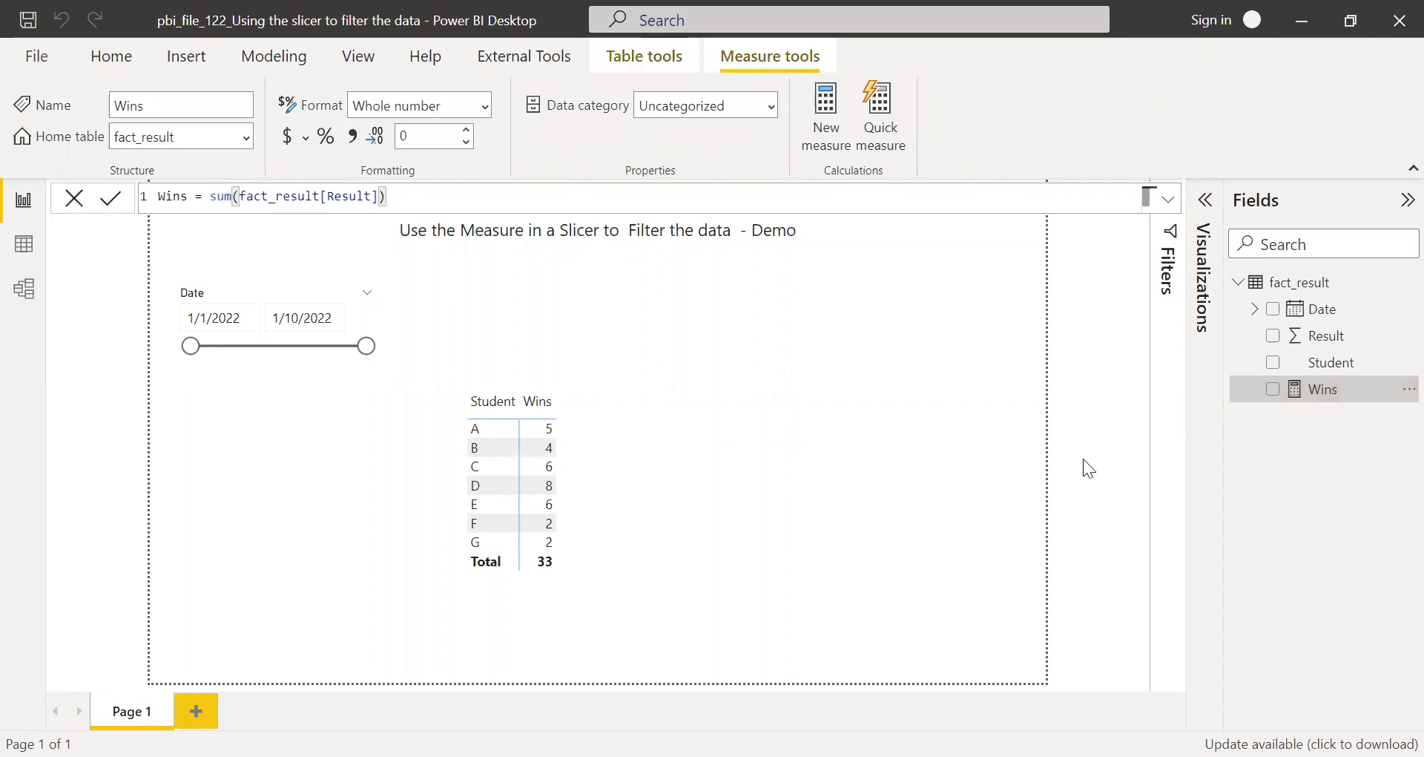
click(1095, 401)
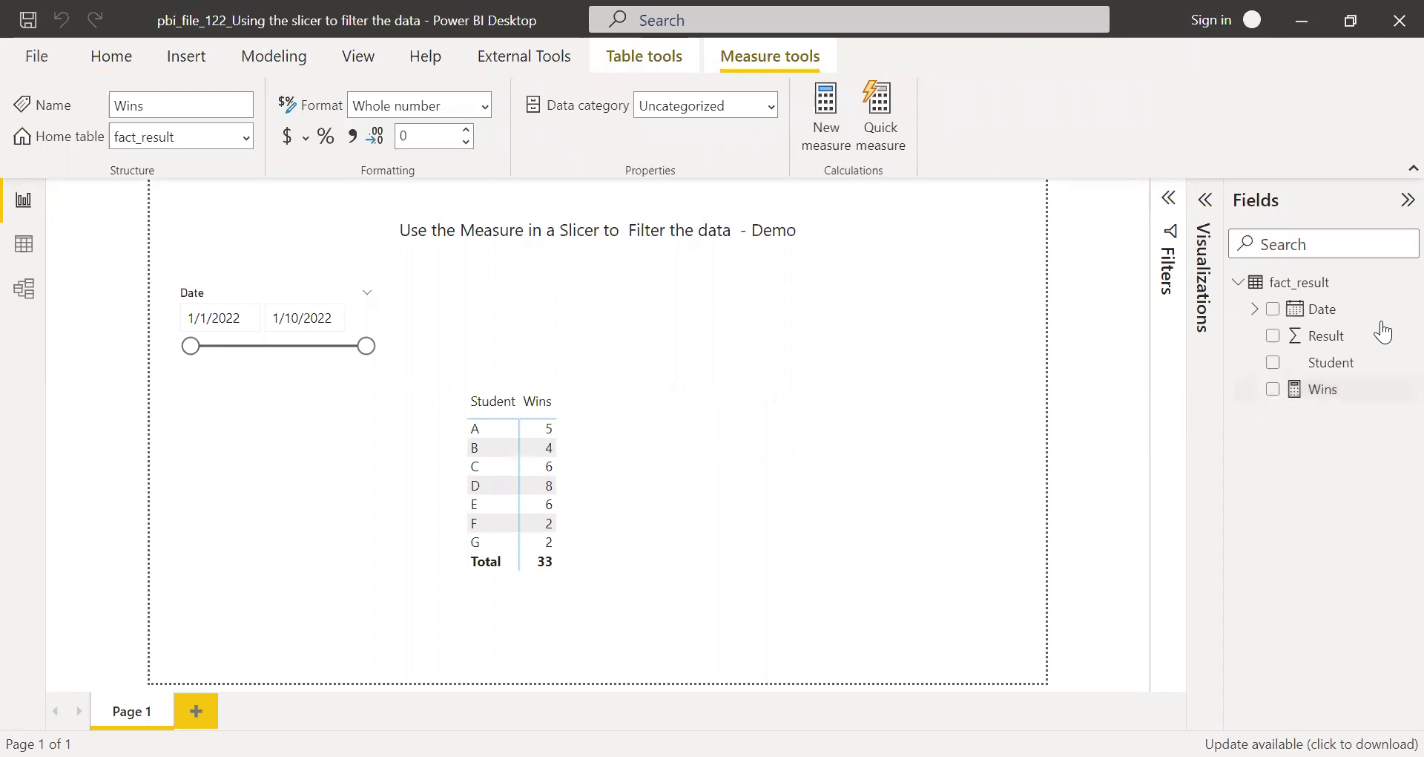
click(1407, 200)
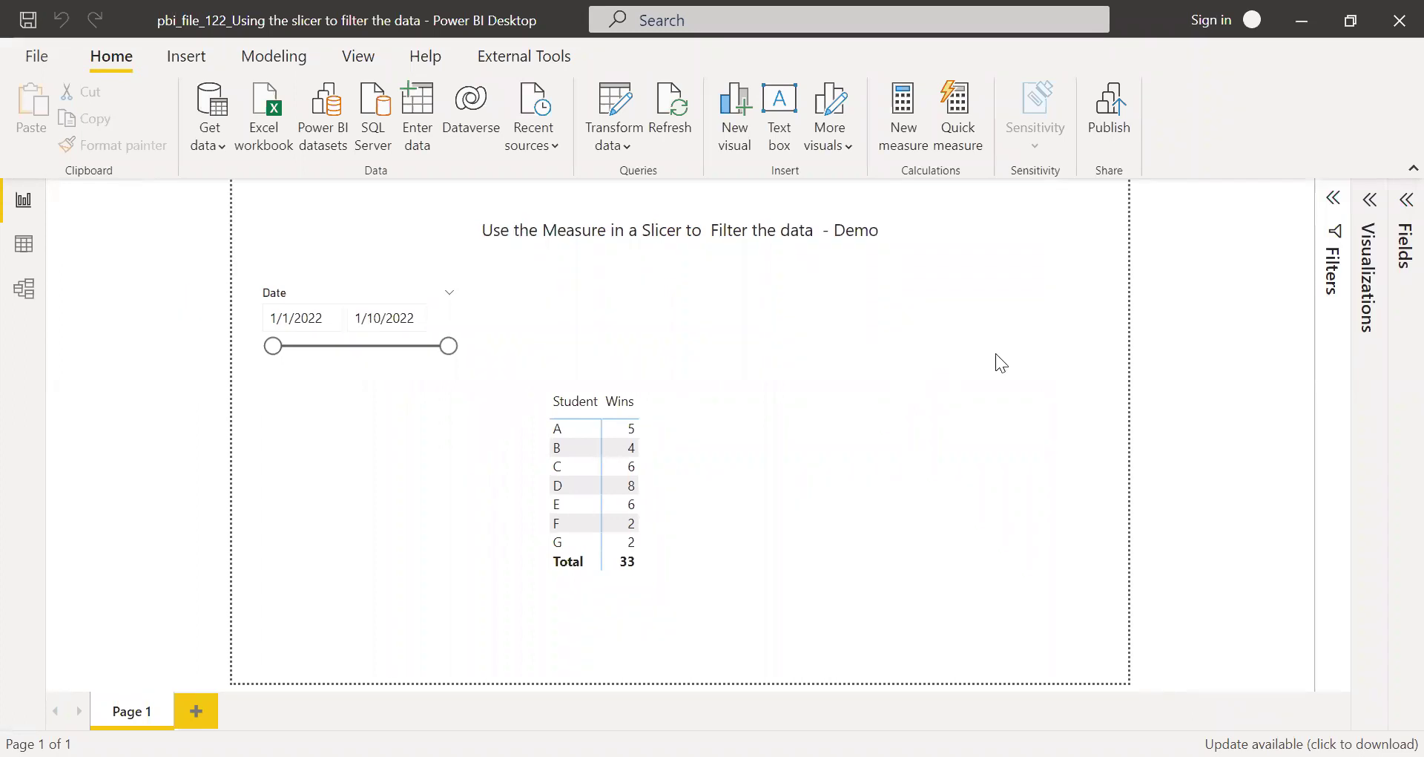
click(273, 60)
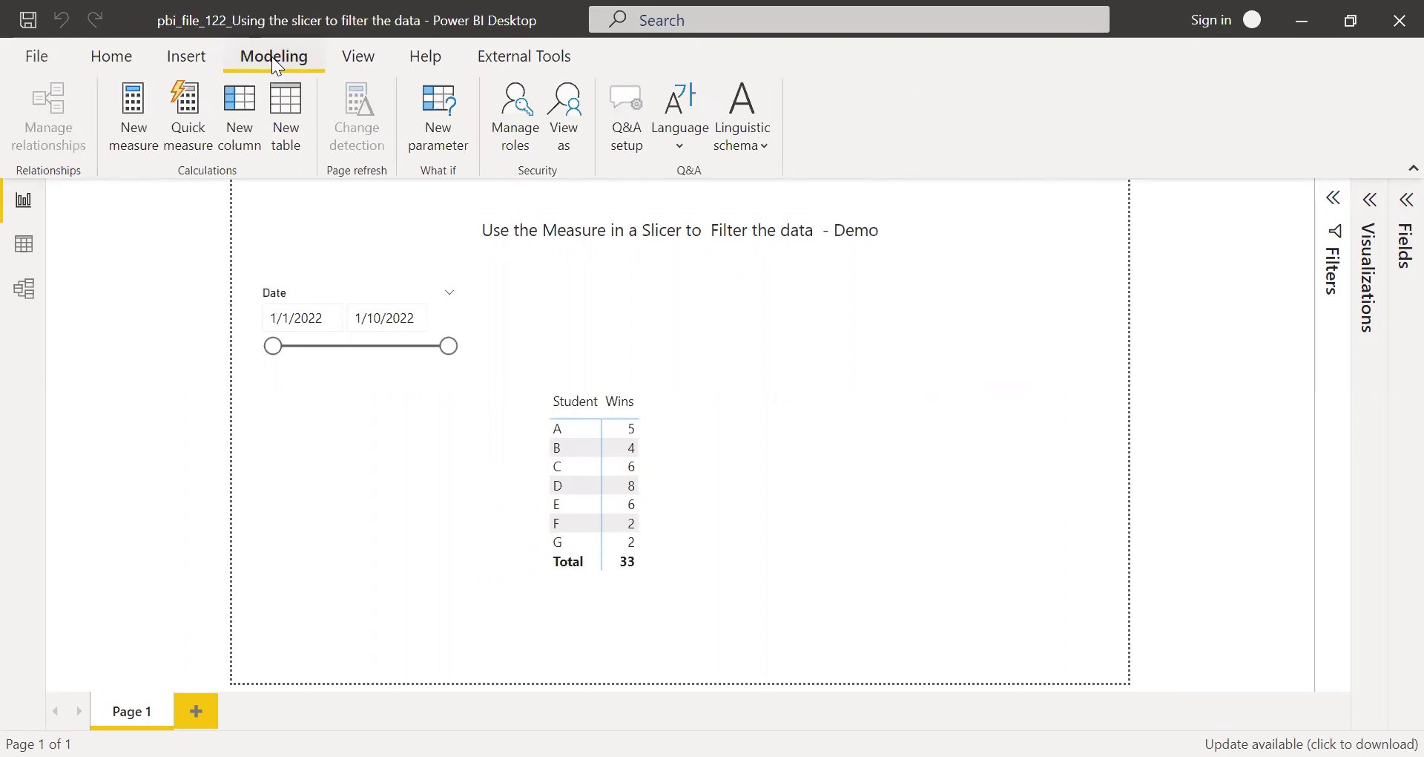
Step: Create a whole-number what-if parameter named Criteria ranging 0 to 10, with a slicer added
click(439, 117)
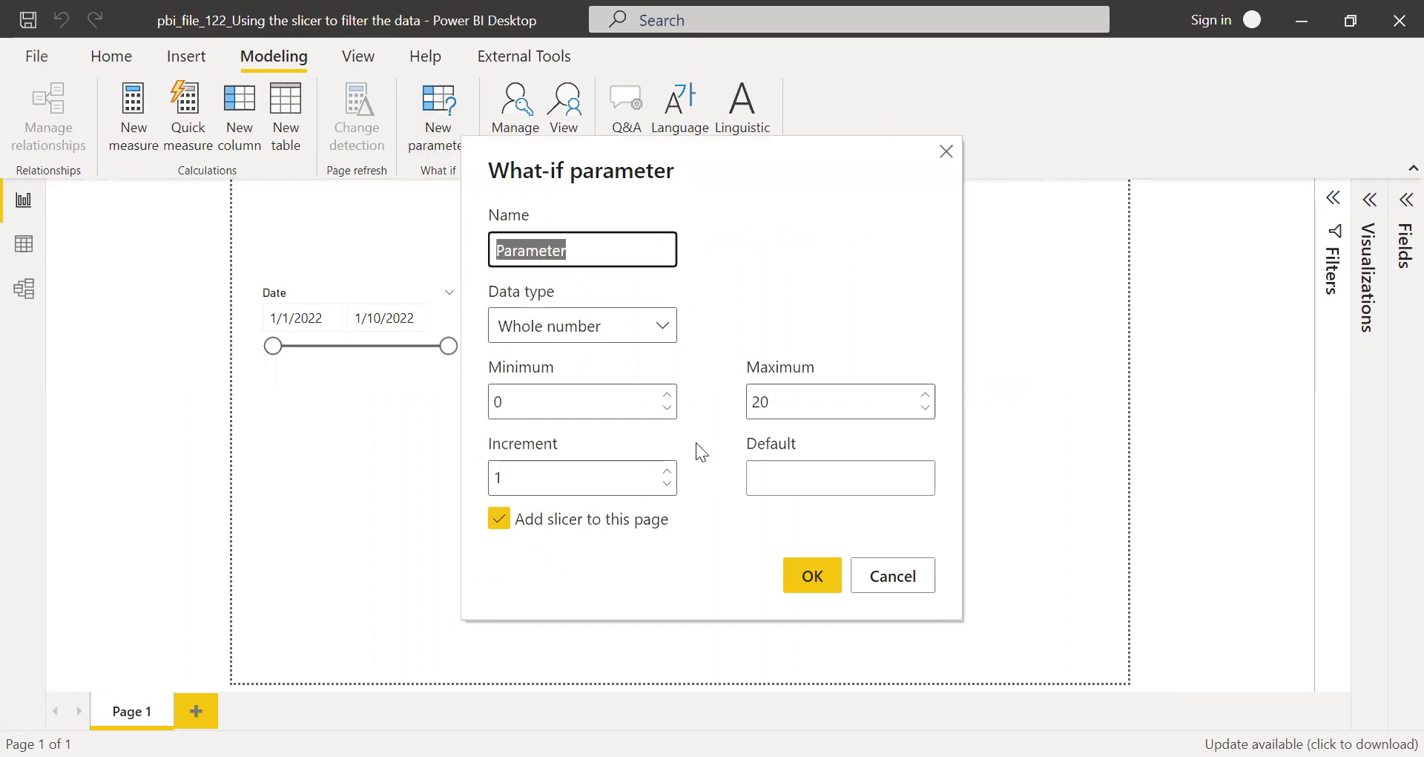
text(Da)
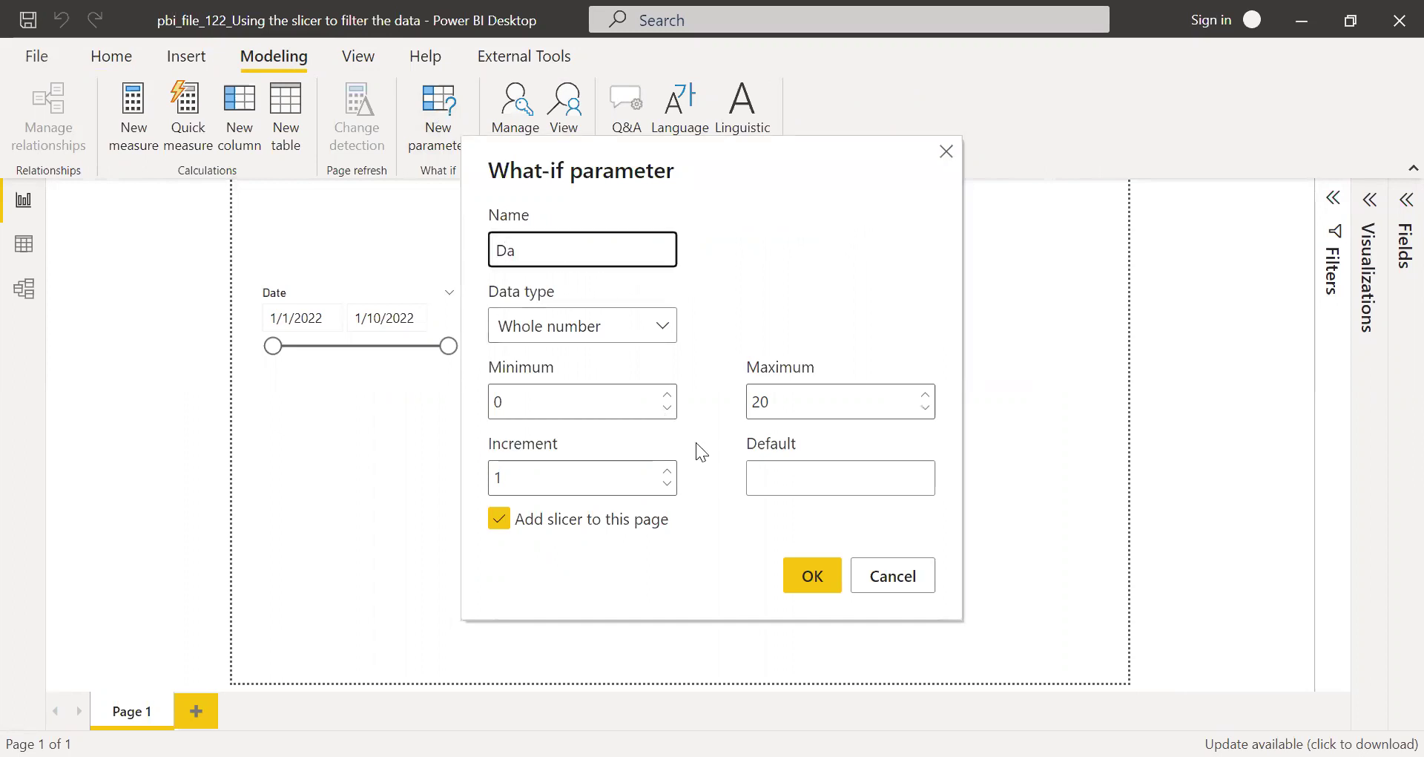
key(BackSpace)
key(BackSpace)
text(Criteria)
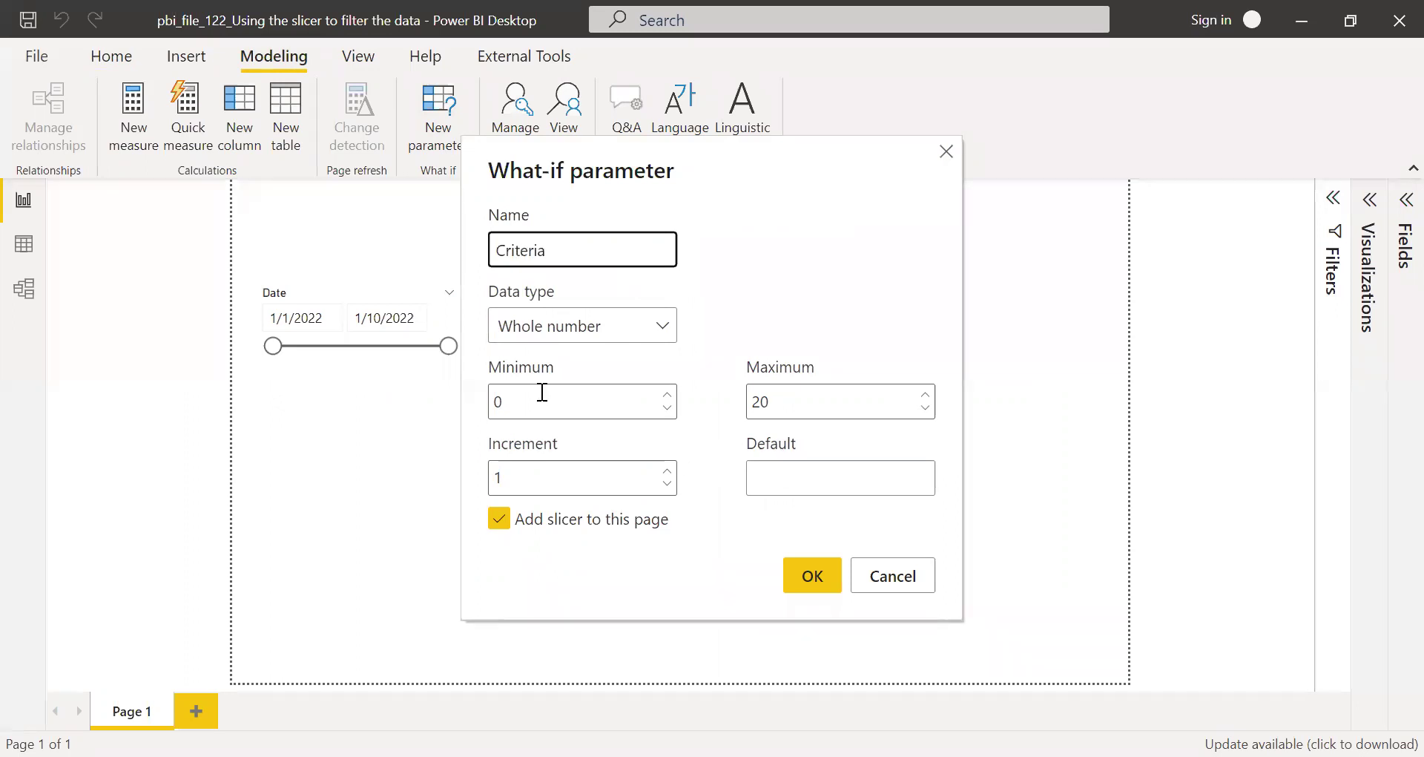
click(808, 404)
key(BackSpace)
key(BackSpace)
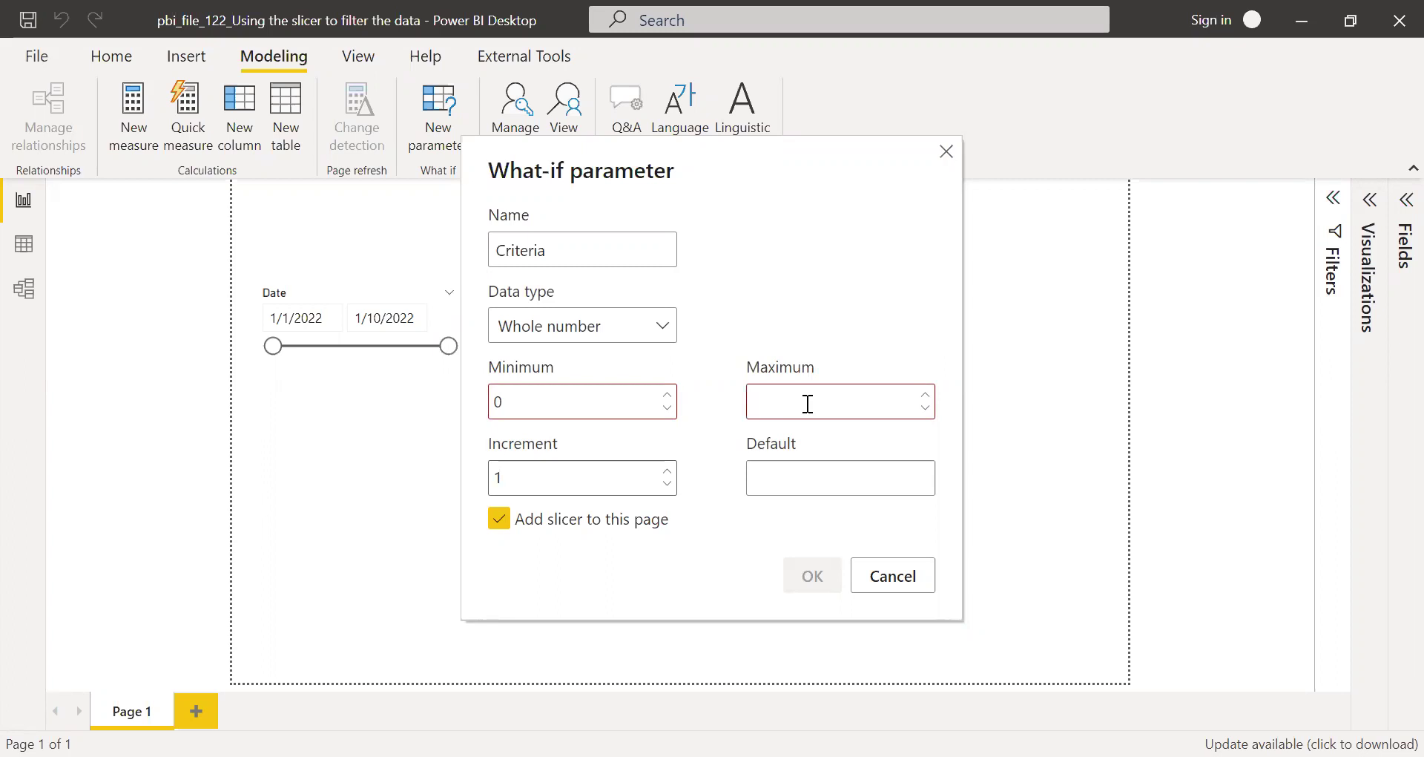
text(10)
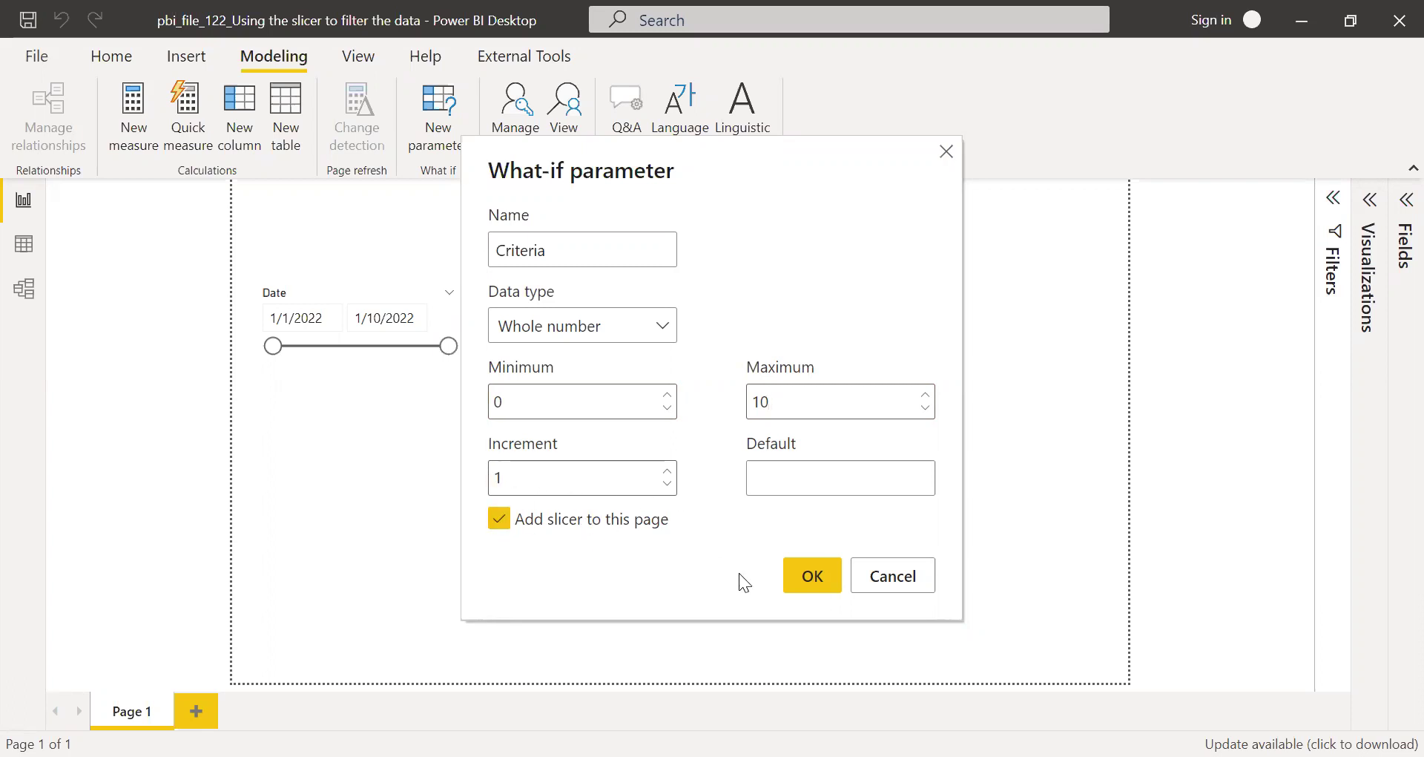
click(816, 576)
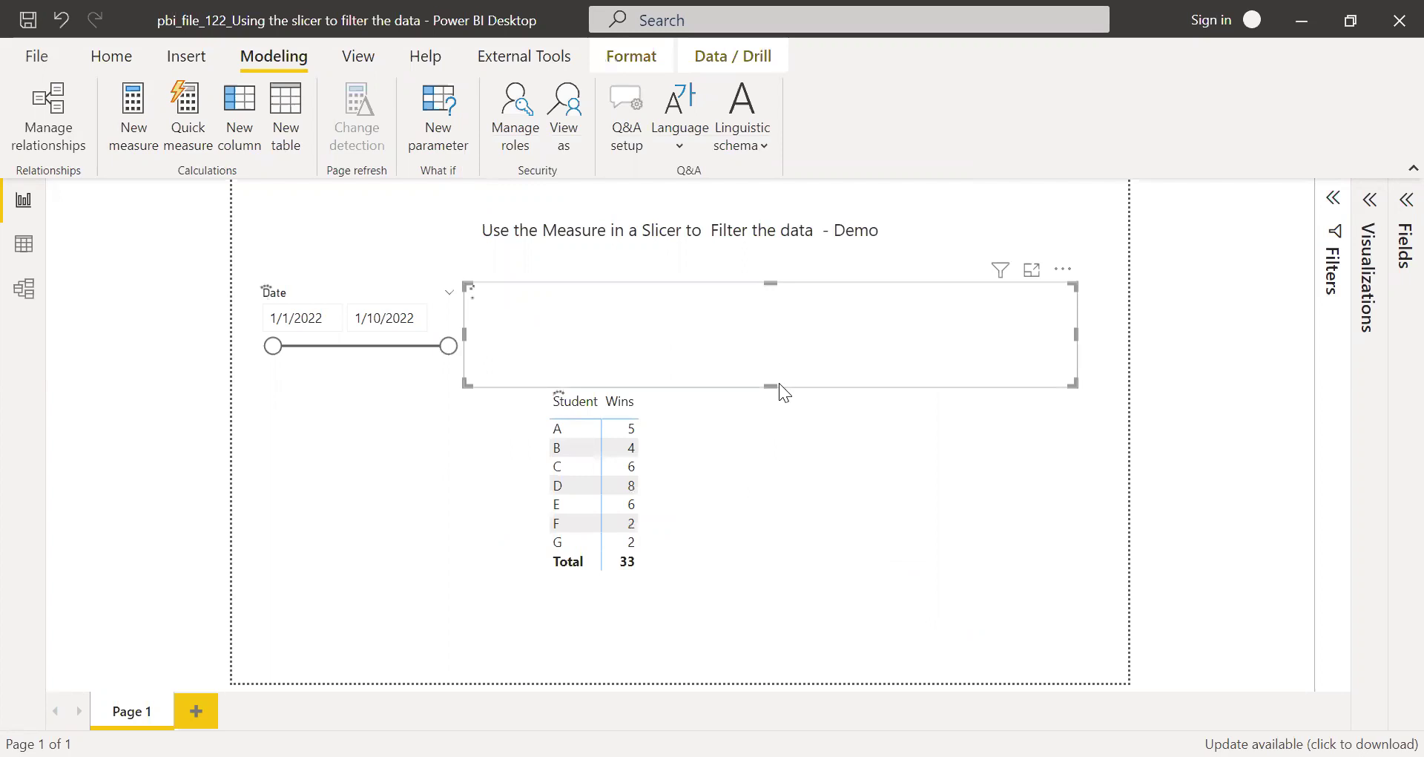
Step: Enlarge the Criteria slicer's value font size and set its slider to 4
mouse_move(773, 386)
mouse_down()
mouse_move(776, 356)
mouse_move(784, 386)
mouse_up()
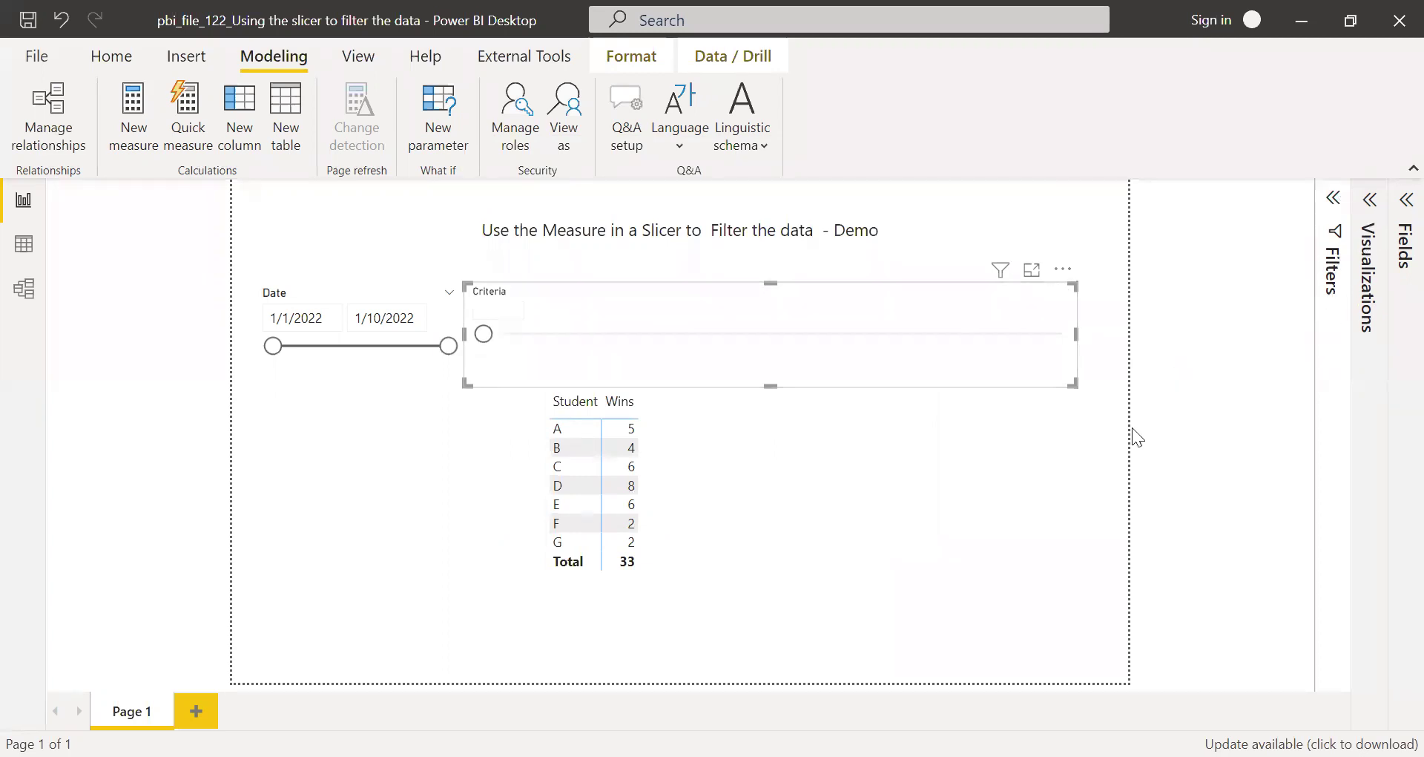
click(1288, 258)
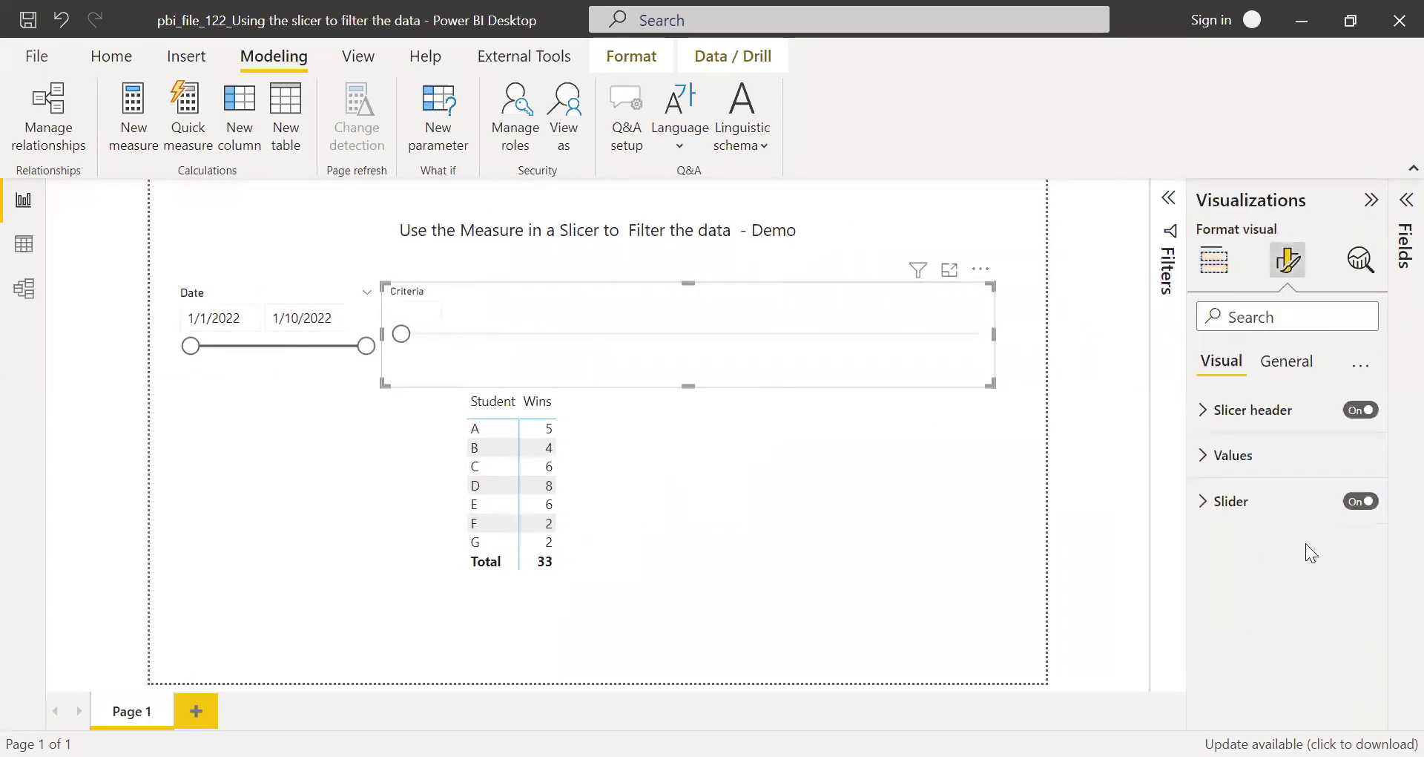
click(1220, 456)
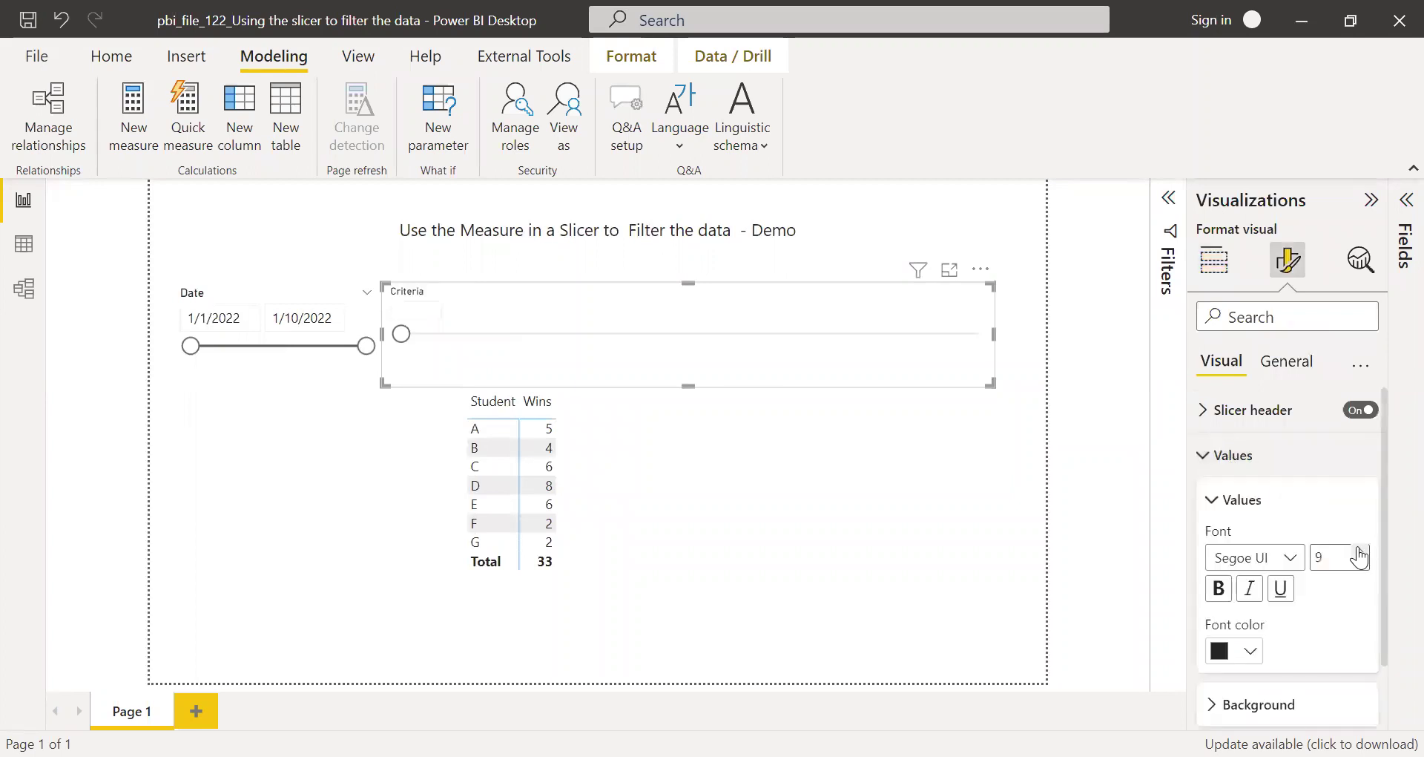
click(1360, 553)
click(1203, 459)
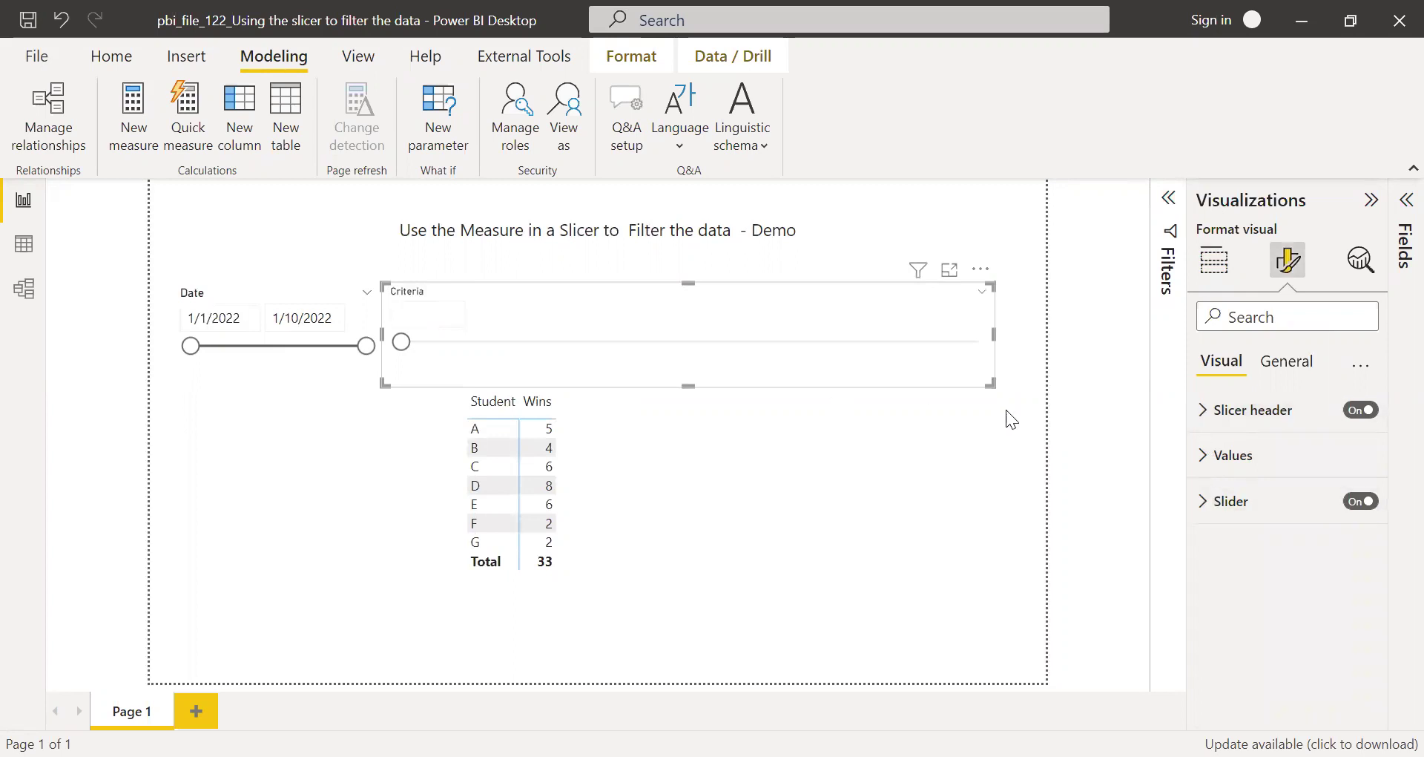
drag(404, 351, 649, 350)
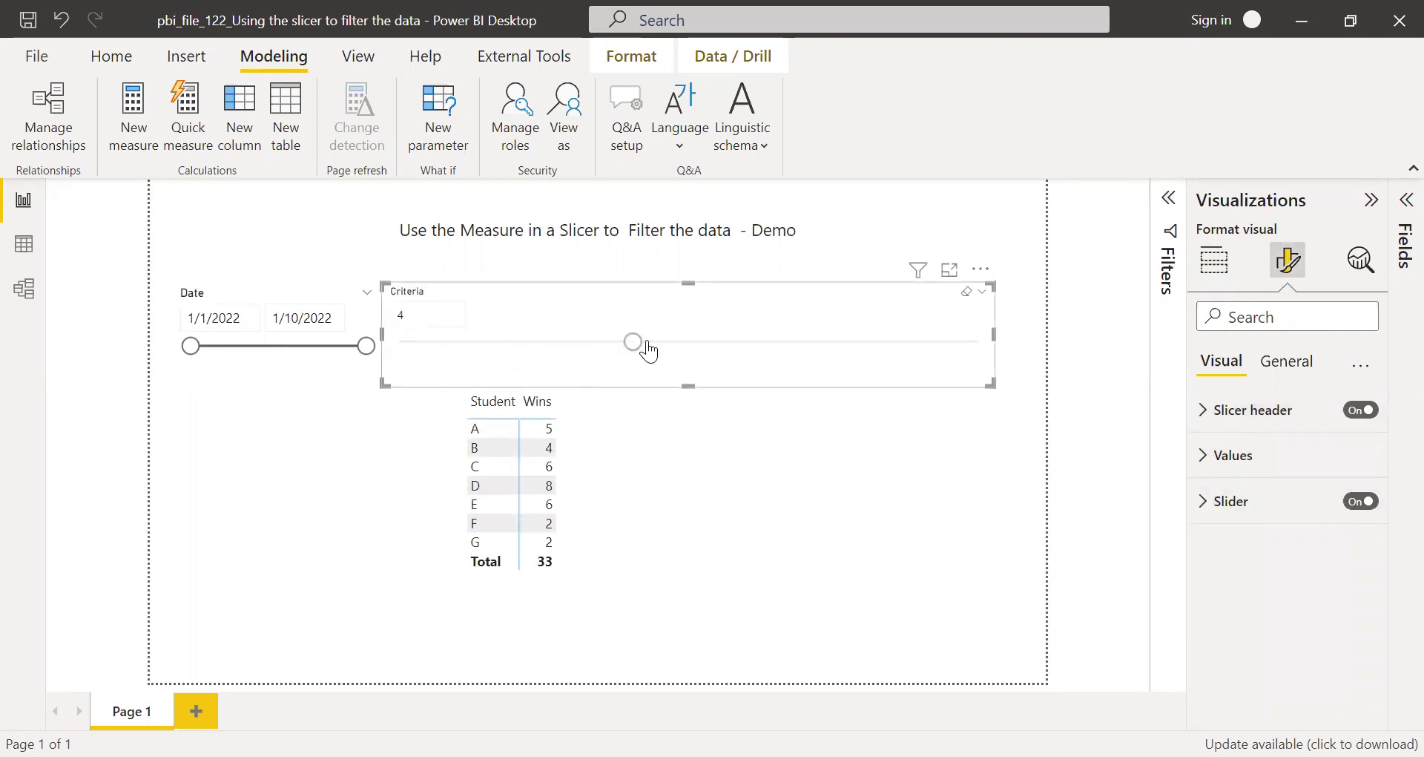
Step: Make the Criteria slicer a Between range slider set from 2 to 5
click(981, 272)
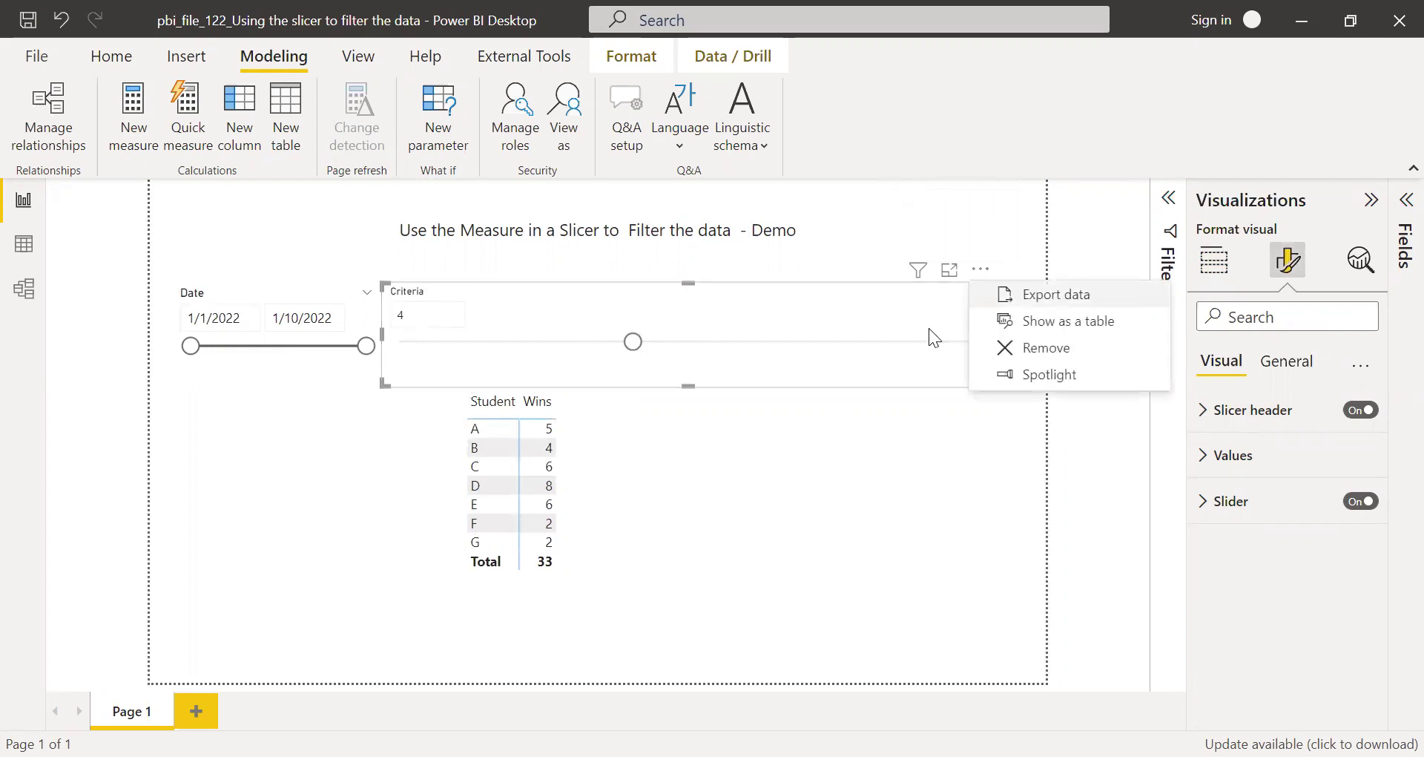
click(979, 272)
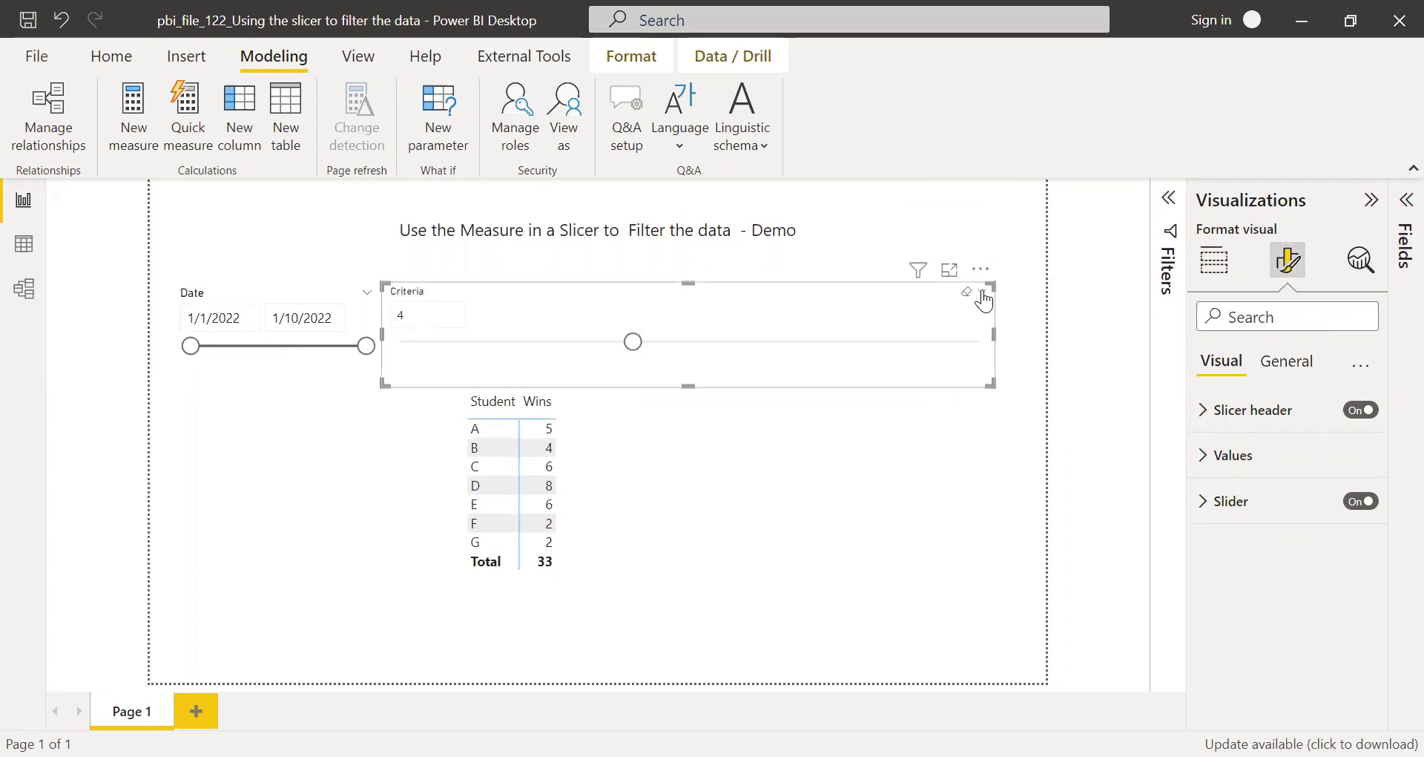
click(983, 293)
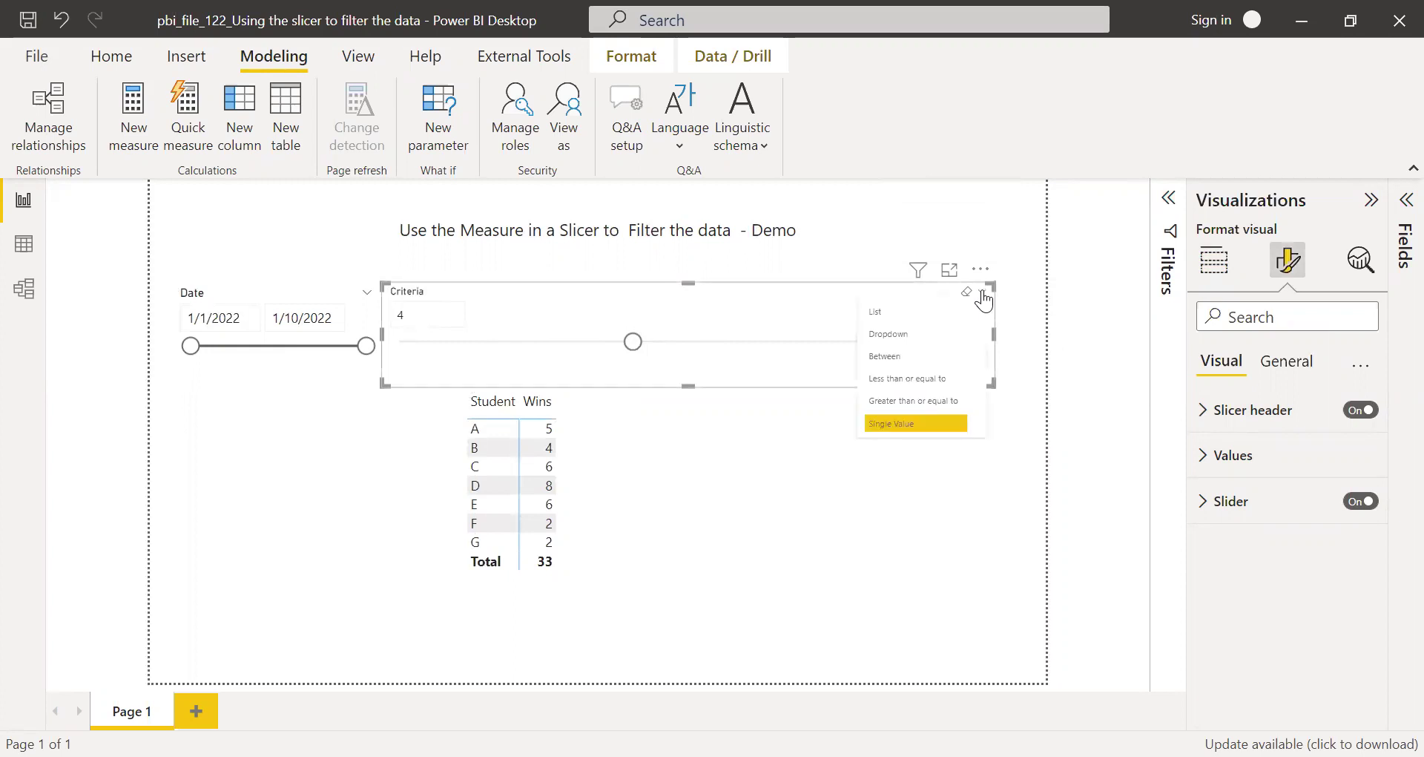
click(916, 358)
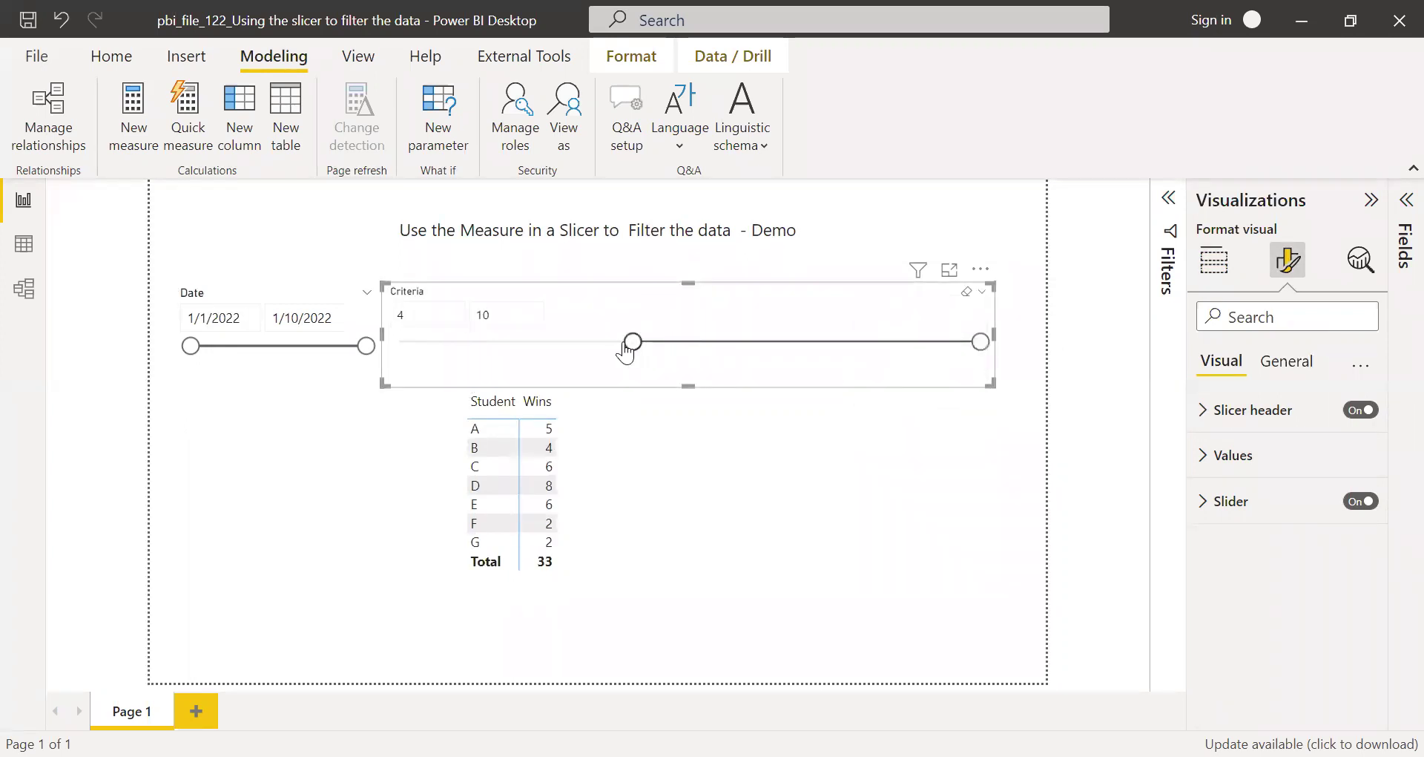
drag(633, 342, 503, 344)
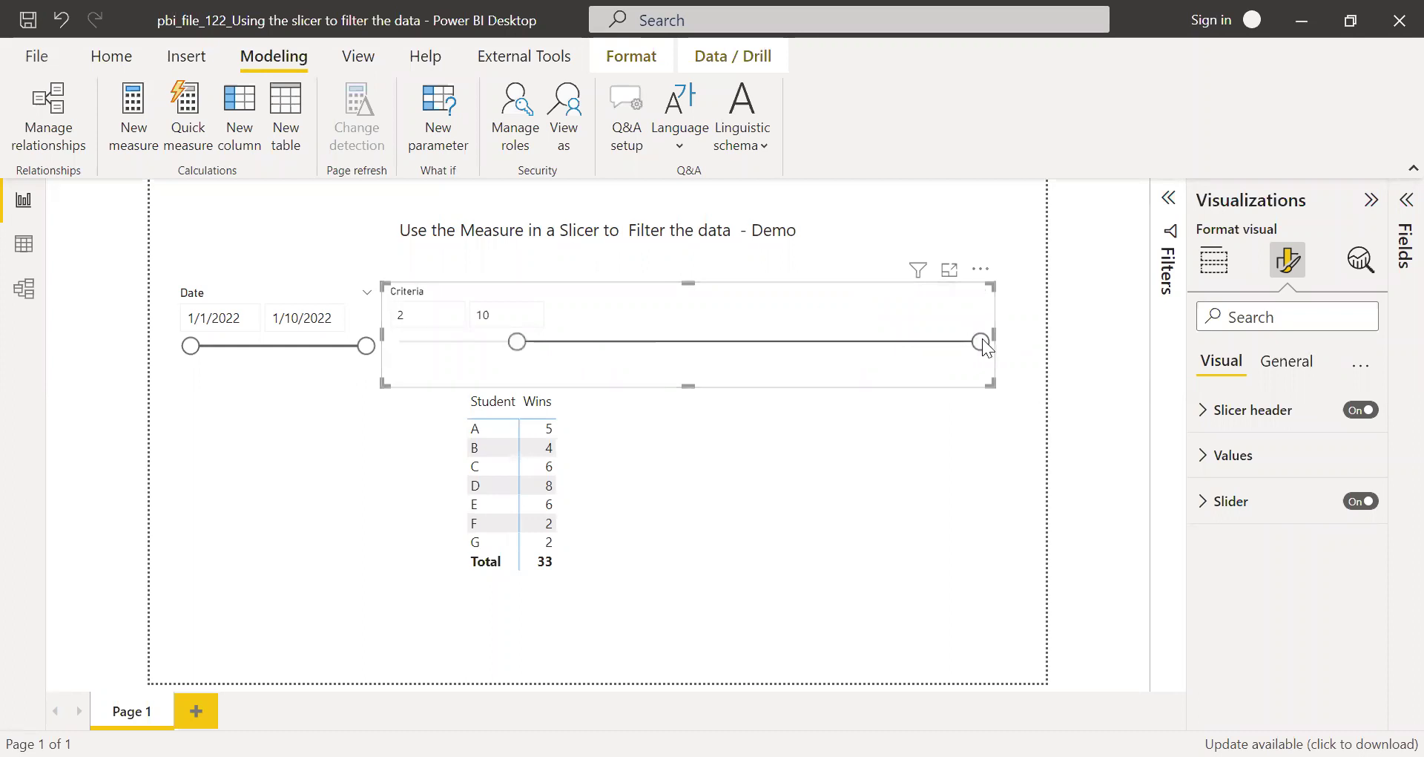
drag(982, 339, 713, 365)
Step: Expand the Fields pane to list the fact_result table's fields
click(923, 452)
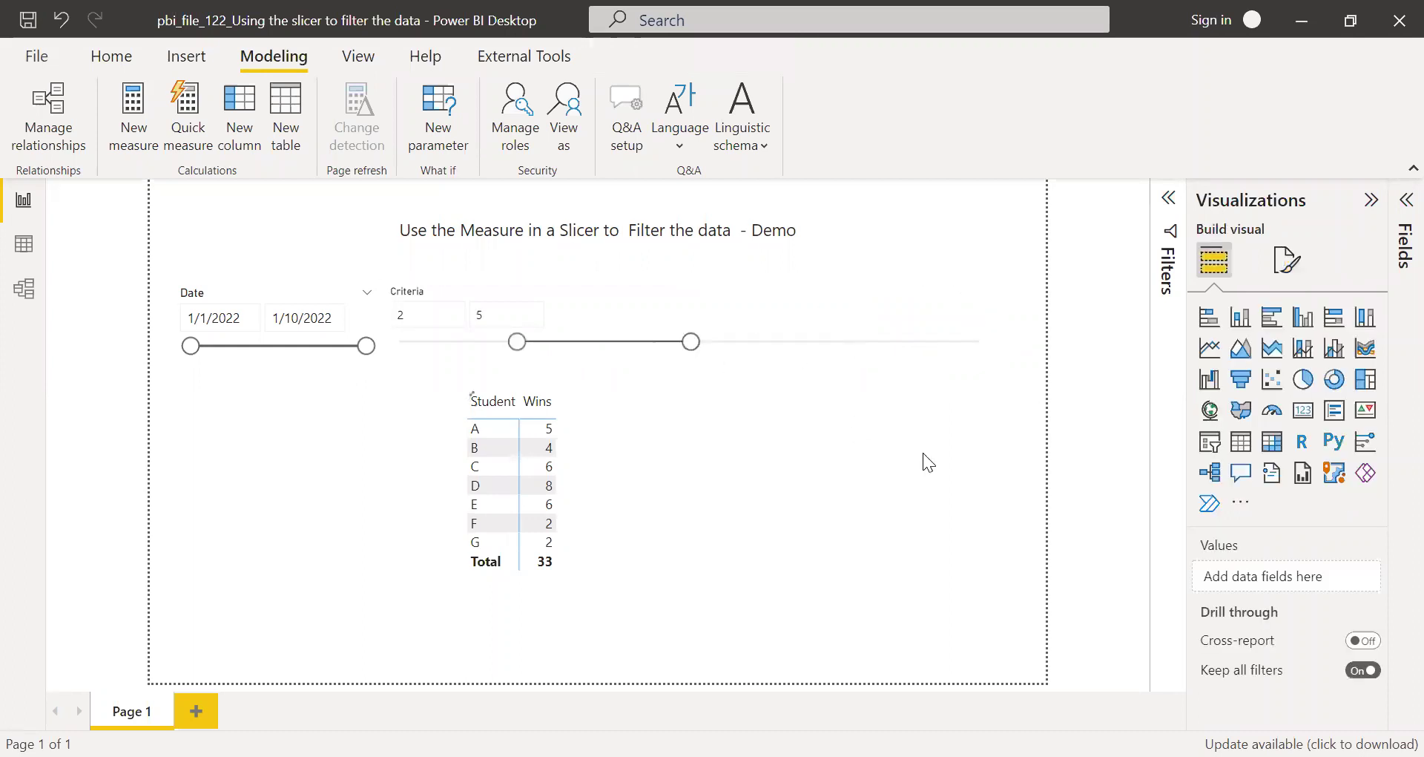
click(1398, 212)
click(1238, 310)
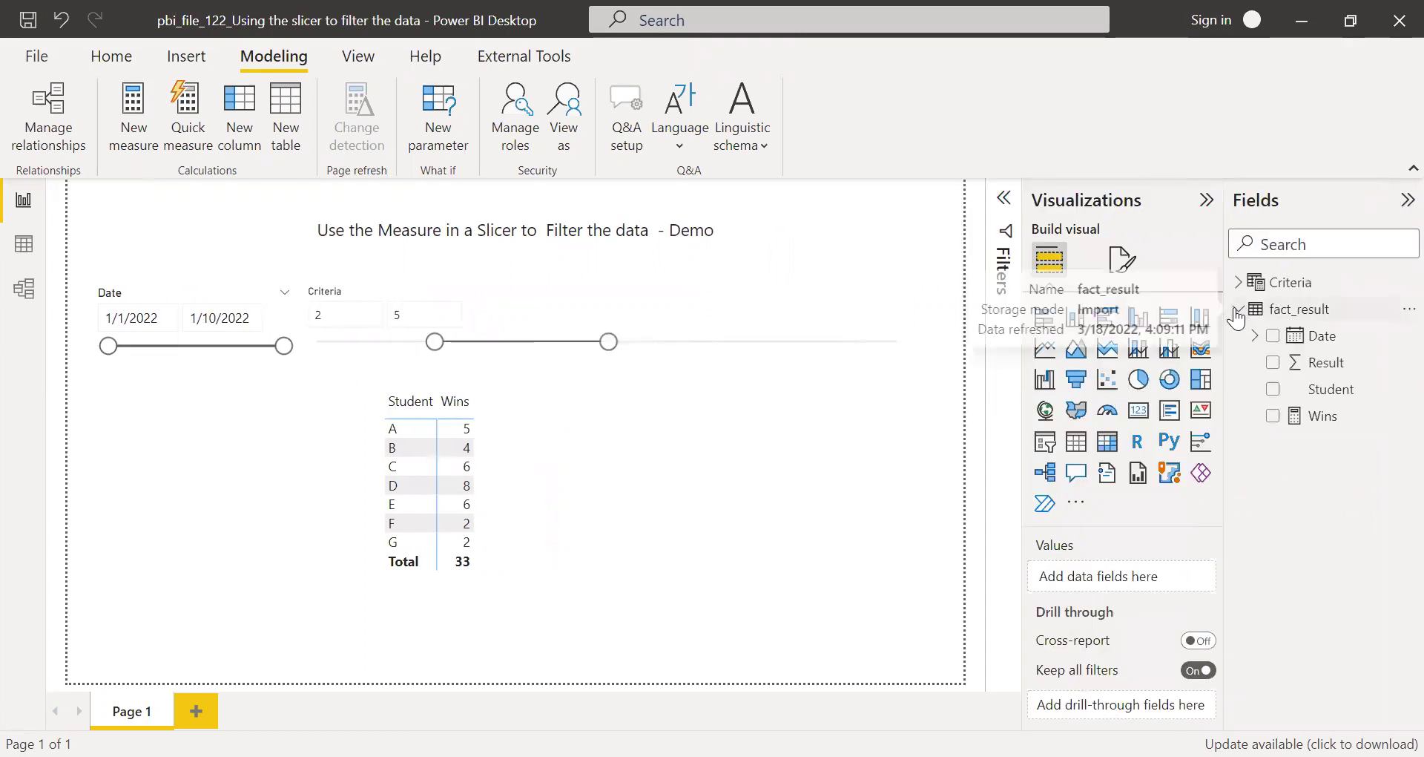
Step: Add measure DataFilter = IF([Wins]>=MIN(Criteria[Criteria])&&[Wins]<=MAX(Criteria[Criteria]),1,0) to fact_result
right_click(1296, 310)
click(1185, 327)
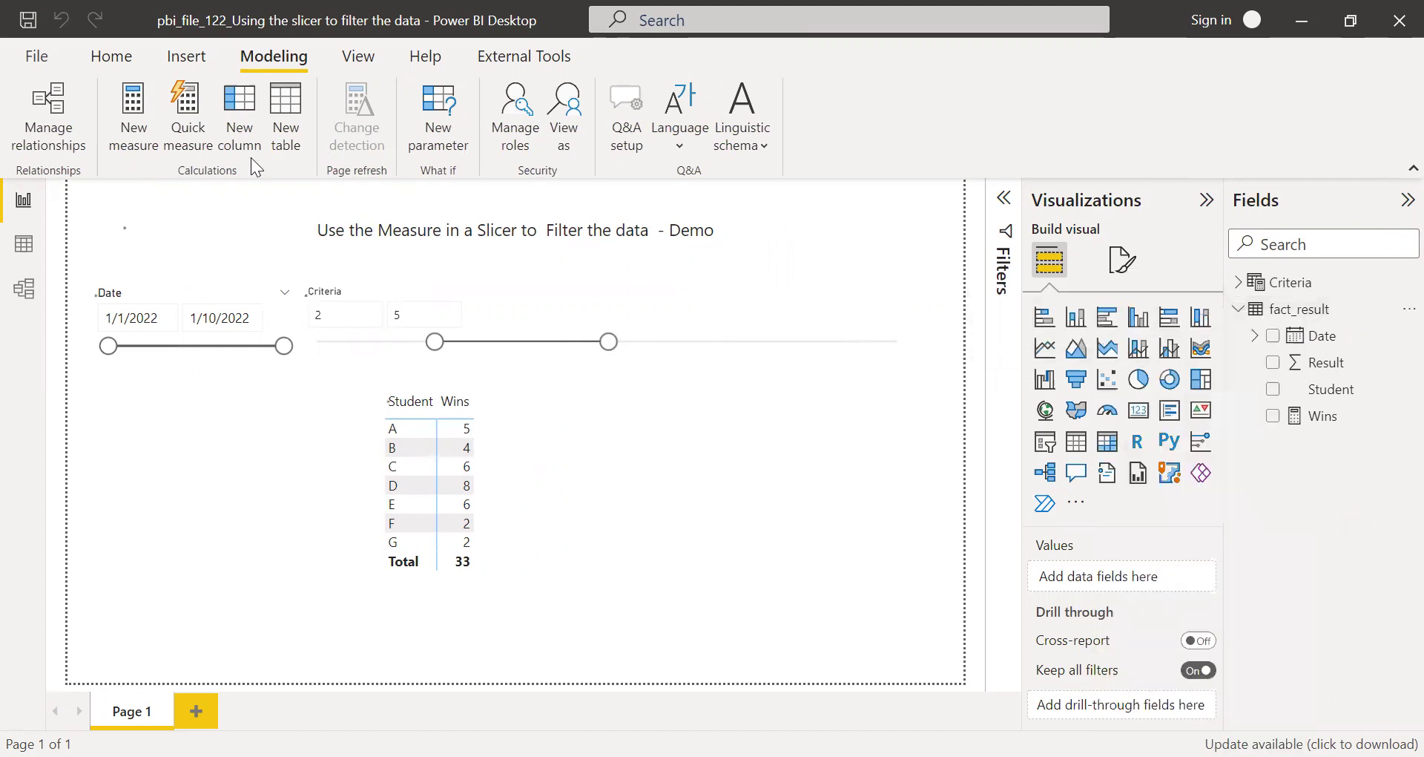
text(Da)
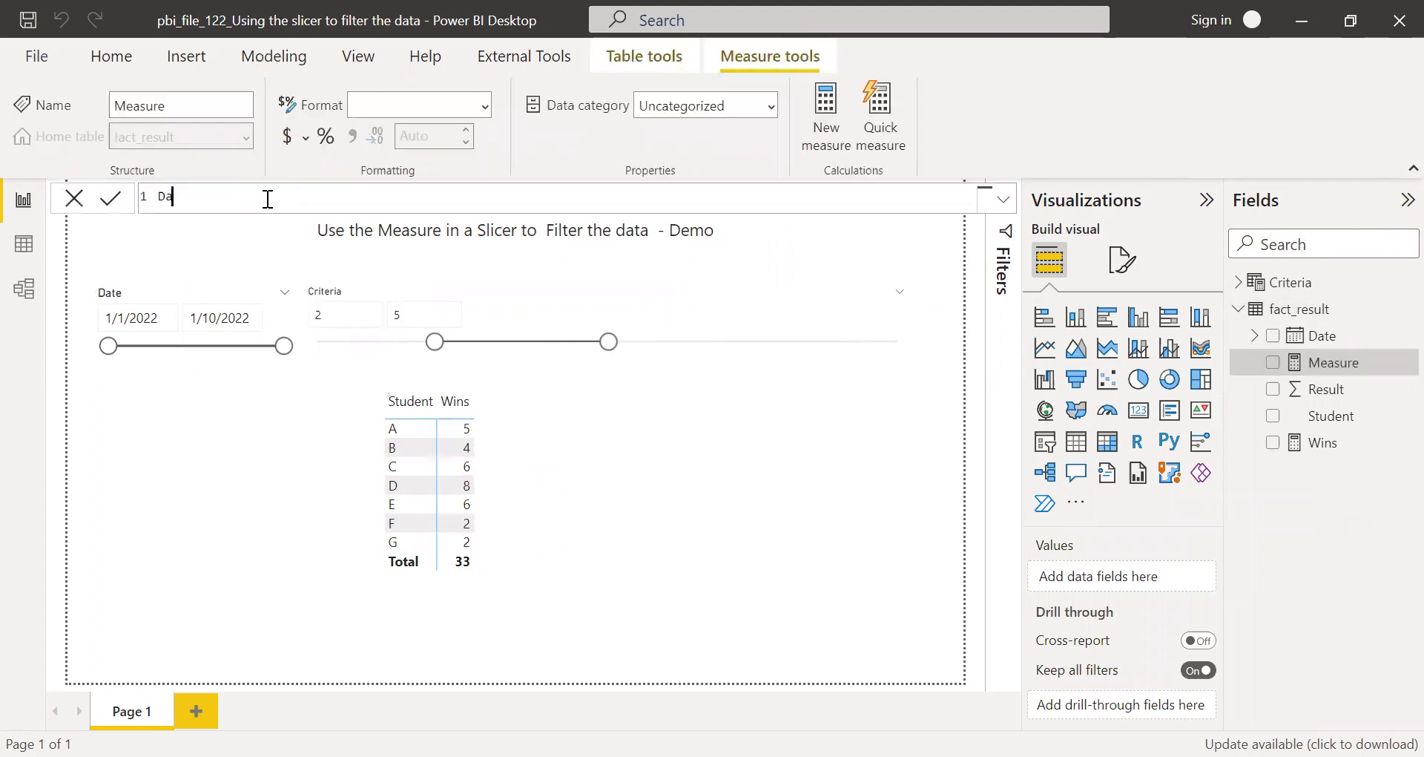
text(taFilter = IF()
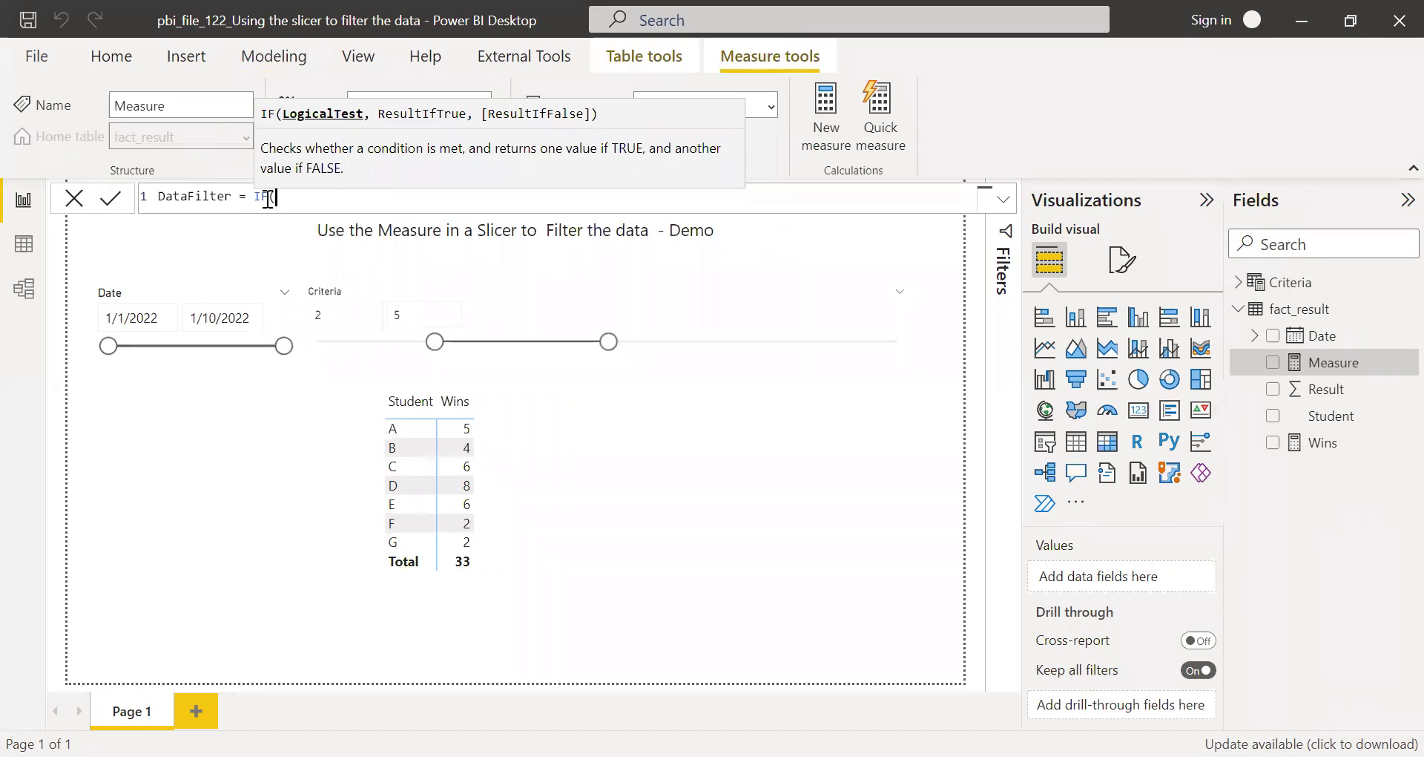
text(win)
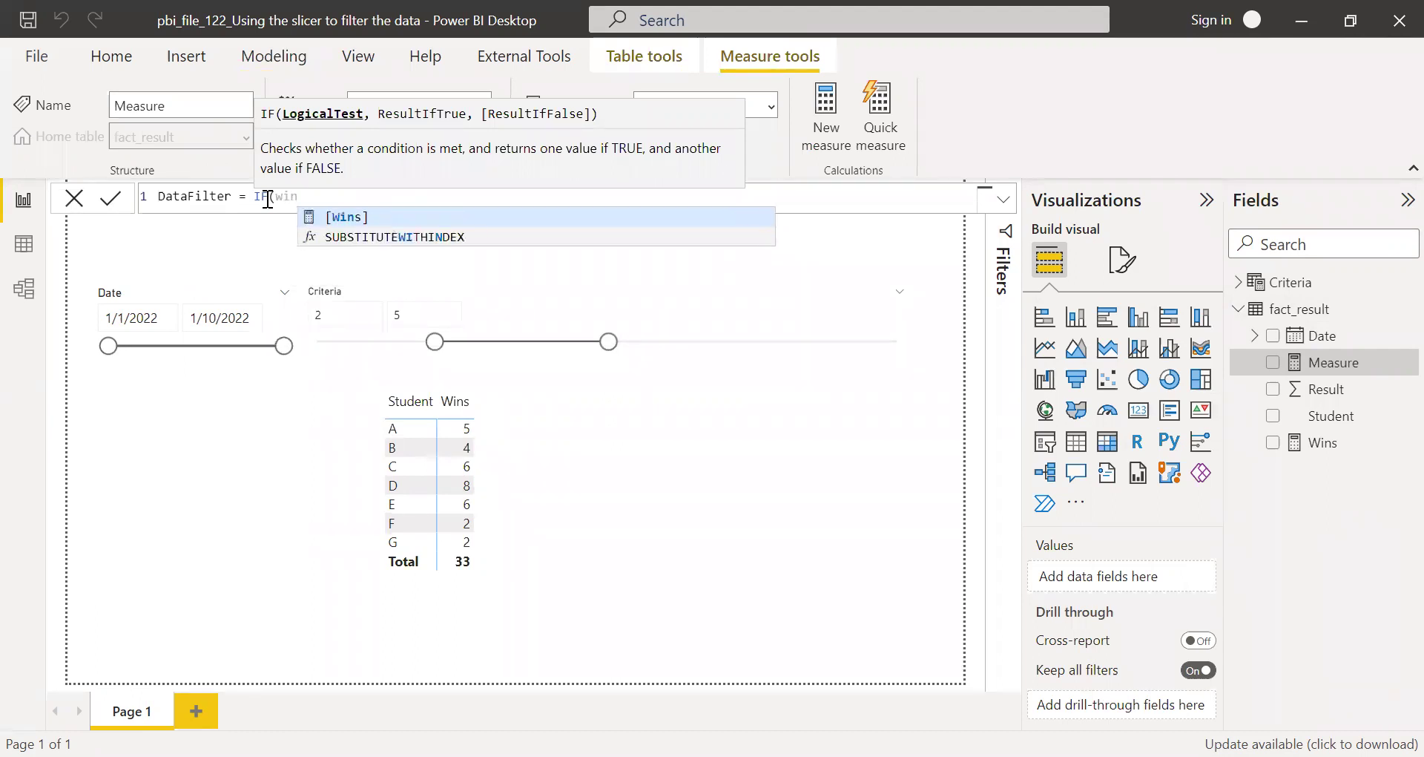
key(Tab)
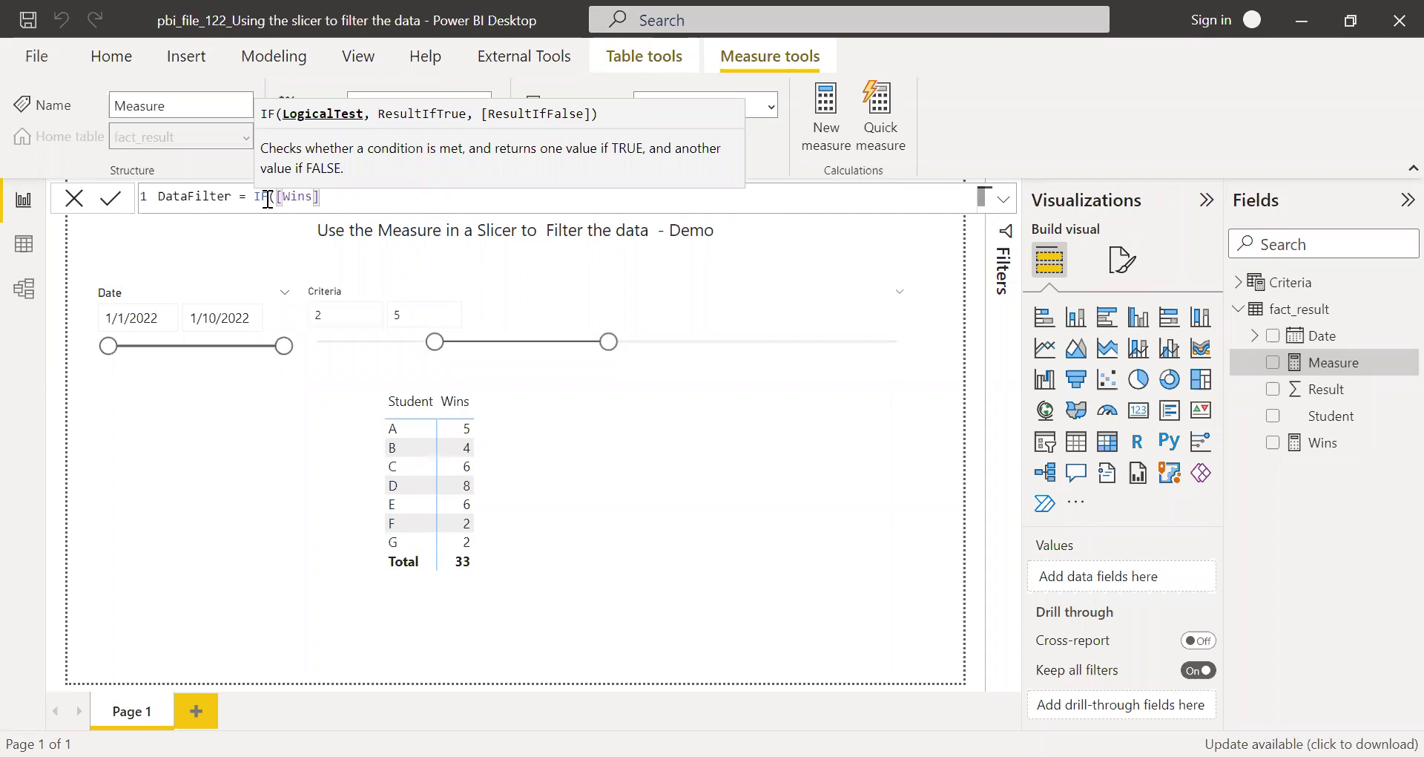
text(>= min)
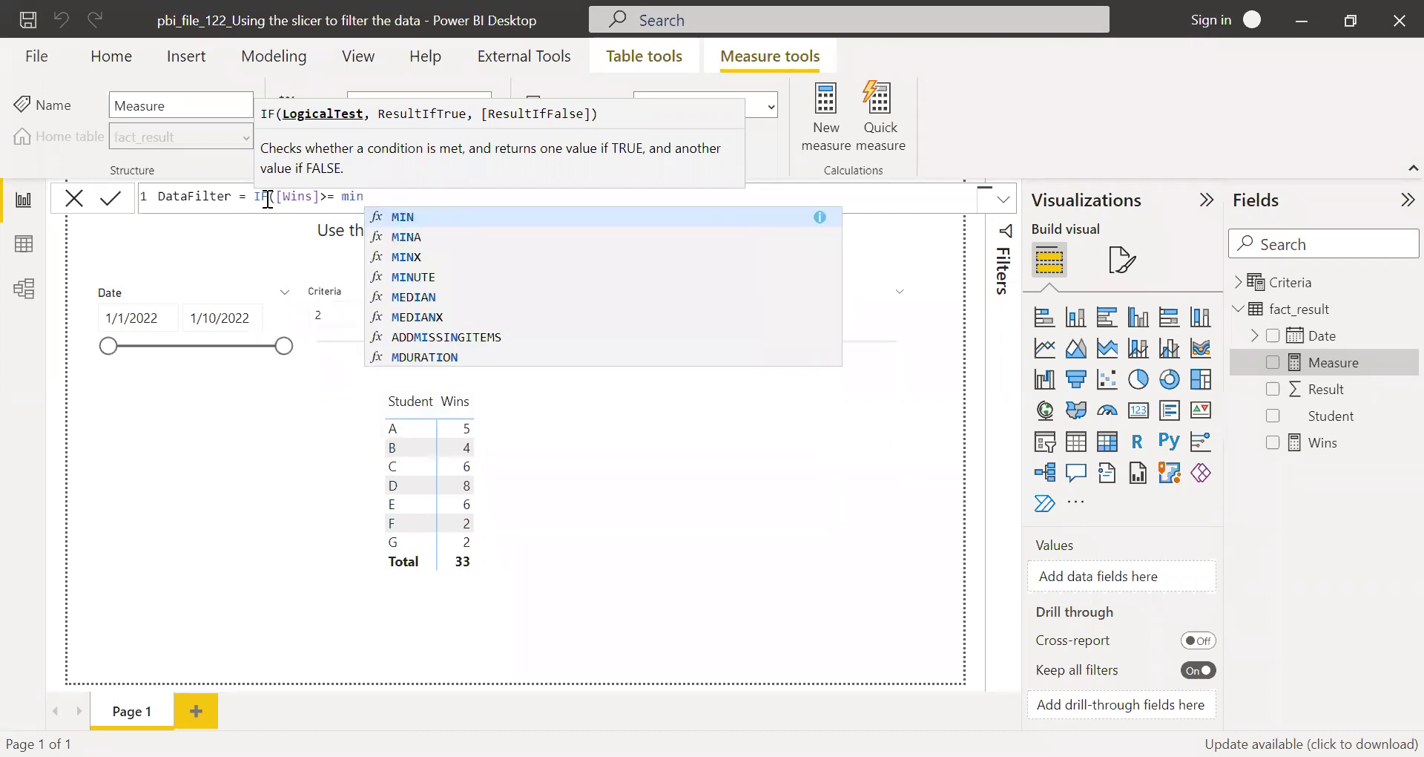
text(()
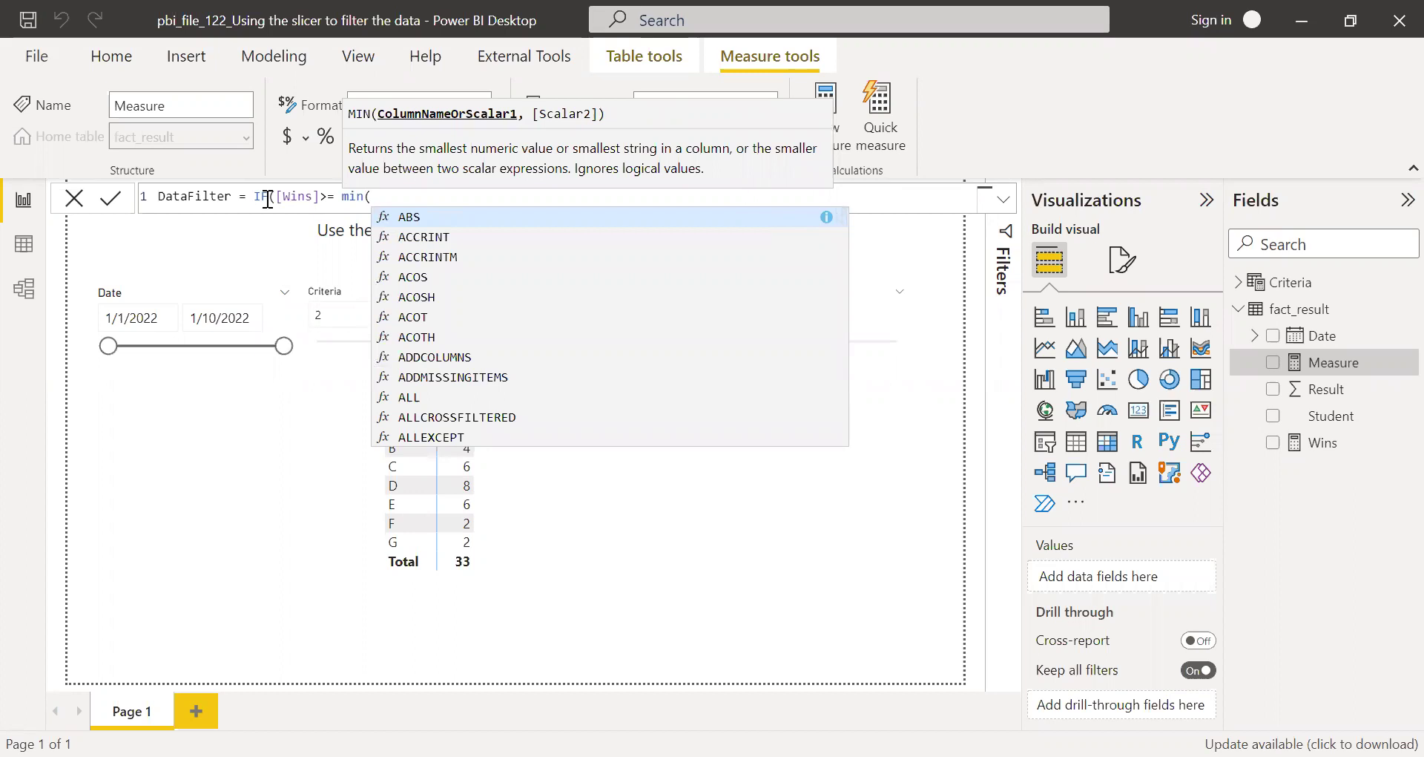
text(crit)
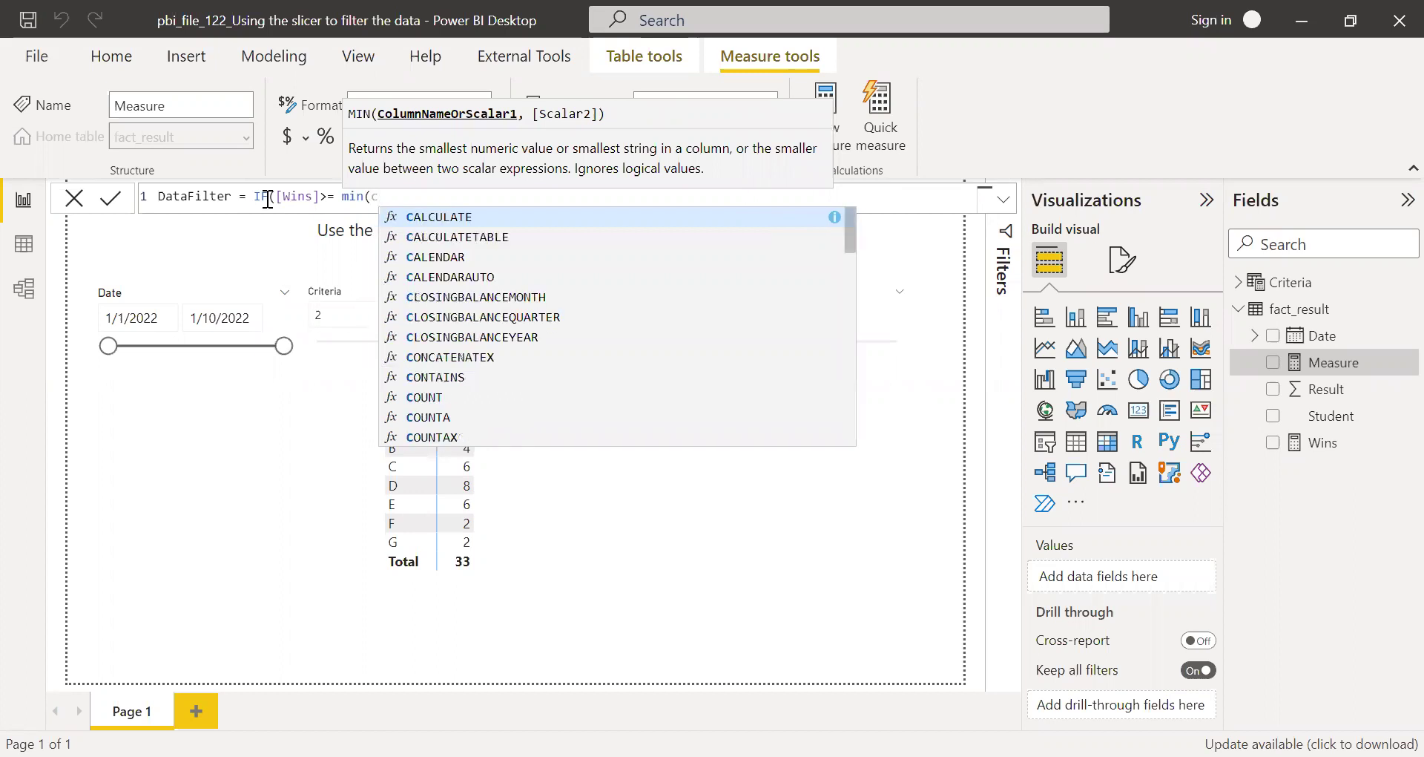
key(Down)
key(Down)
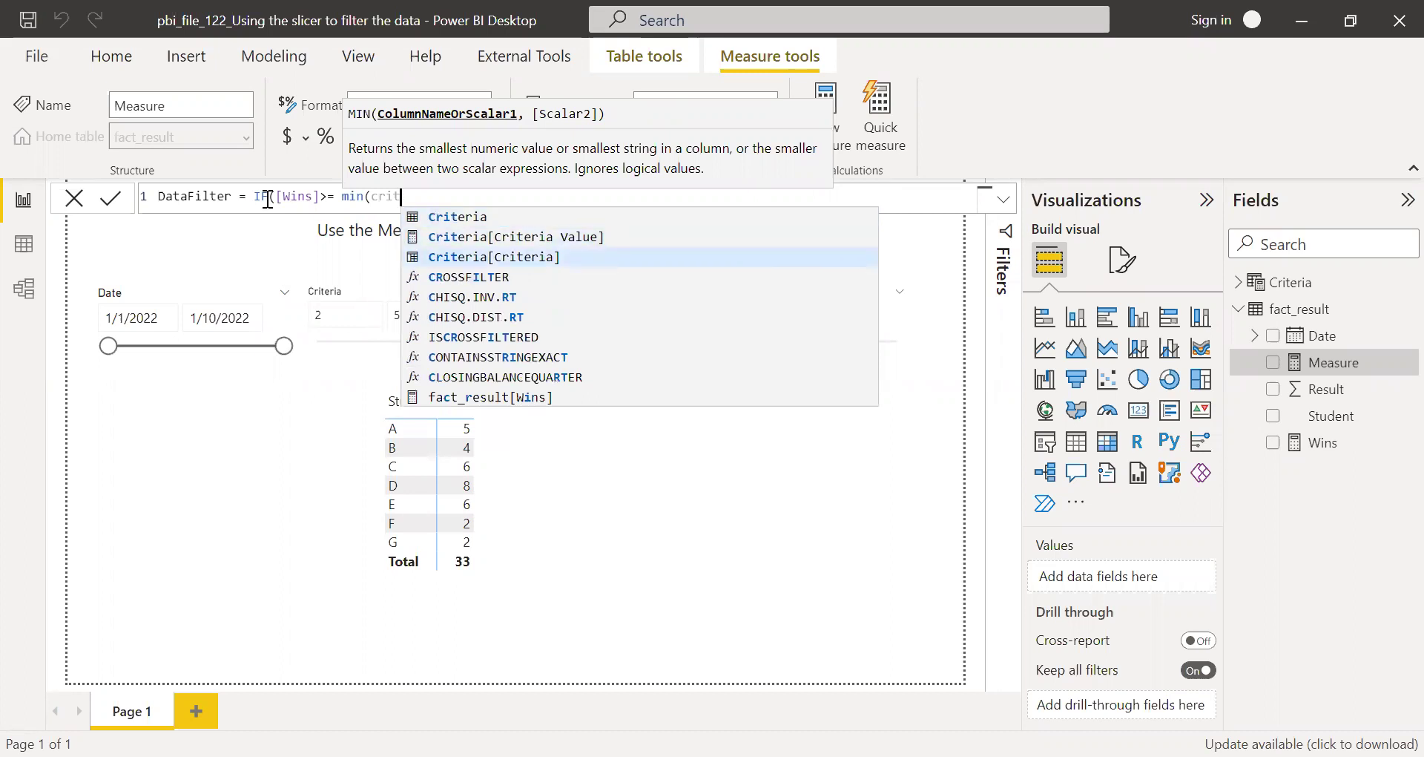
key(Tab)
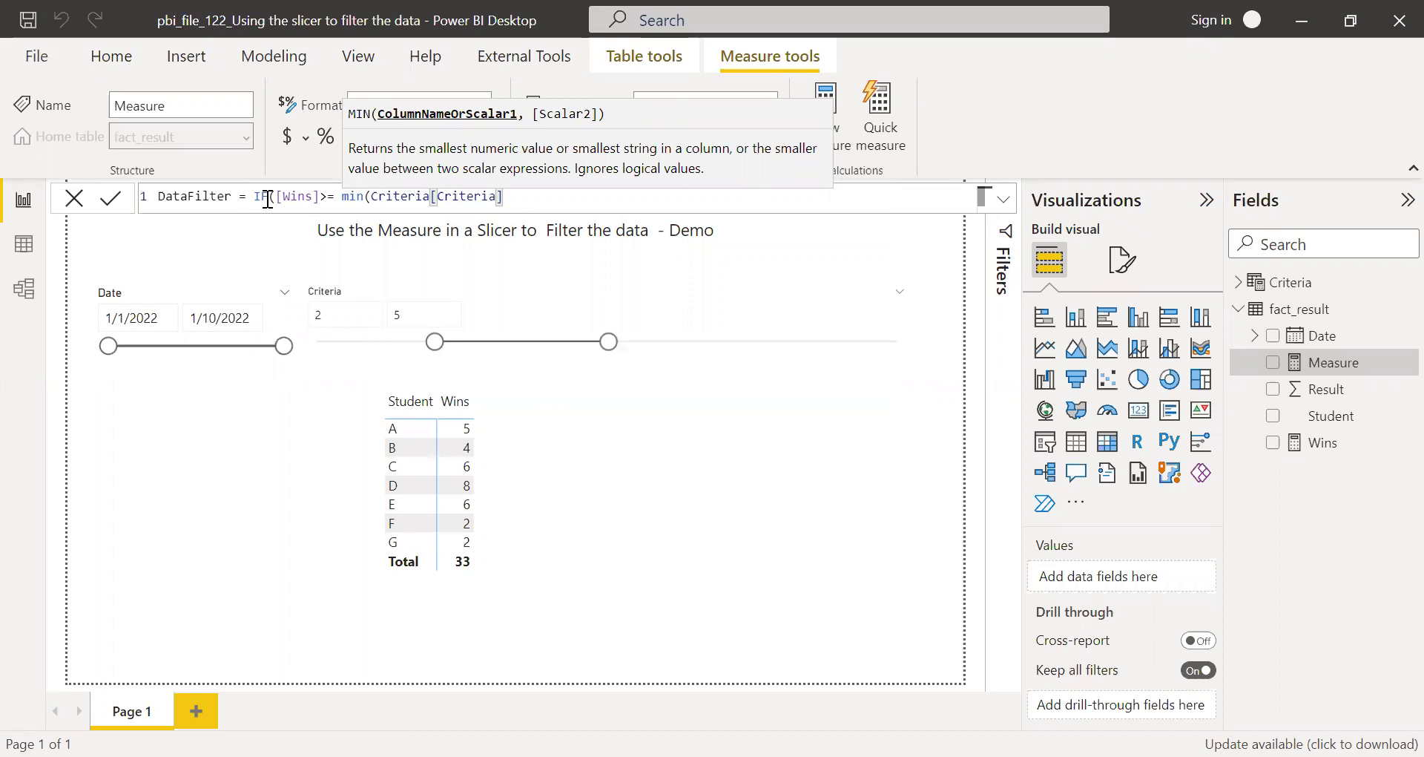
text())
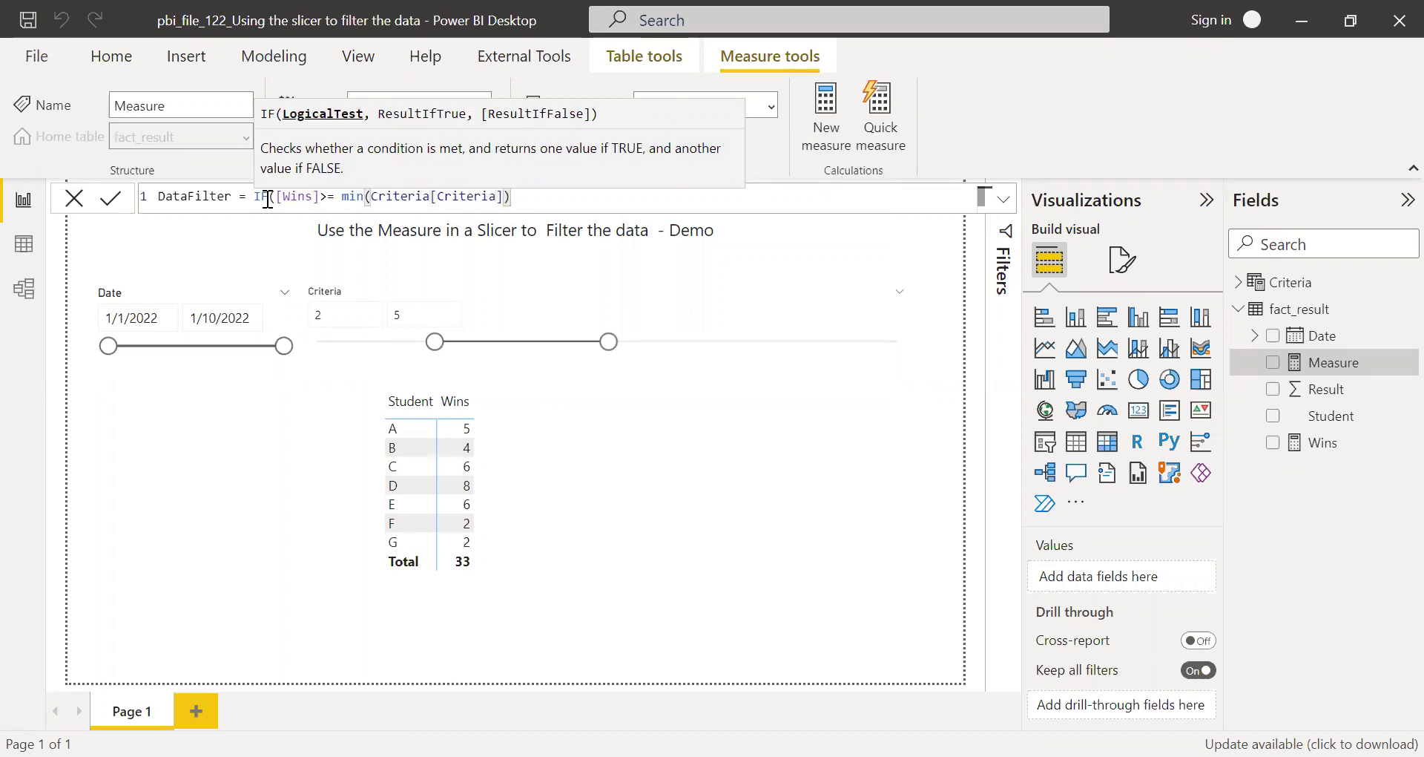
text(&& win)
key(Tab)
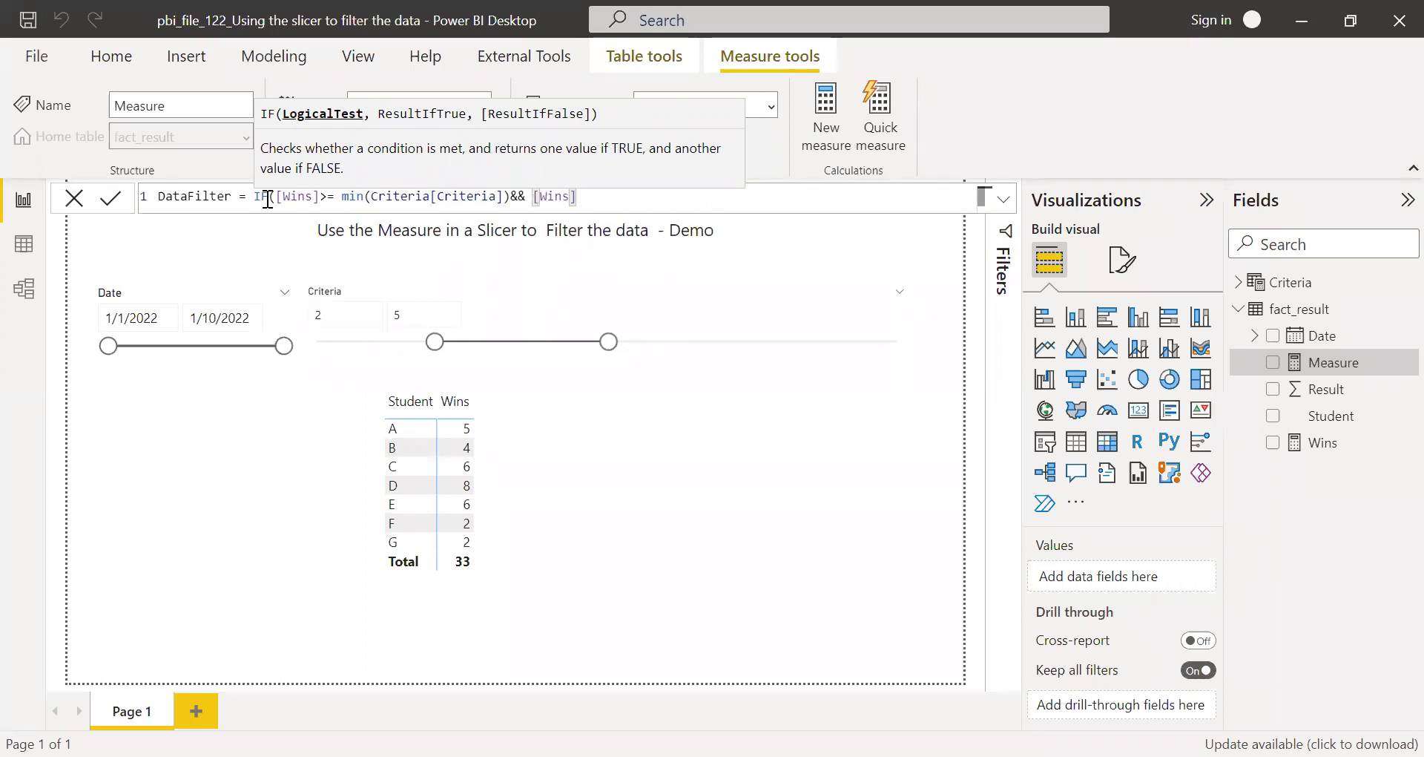
text(<=)
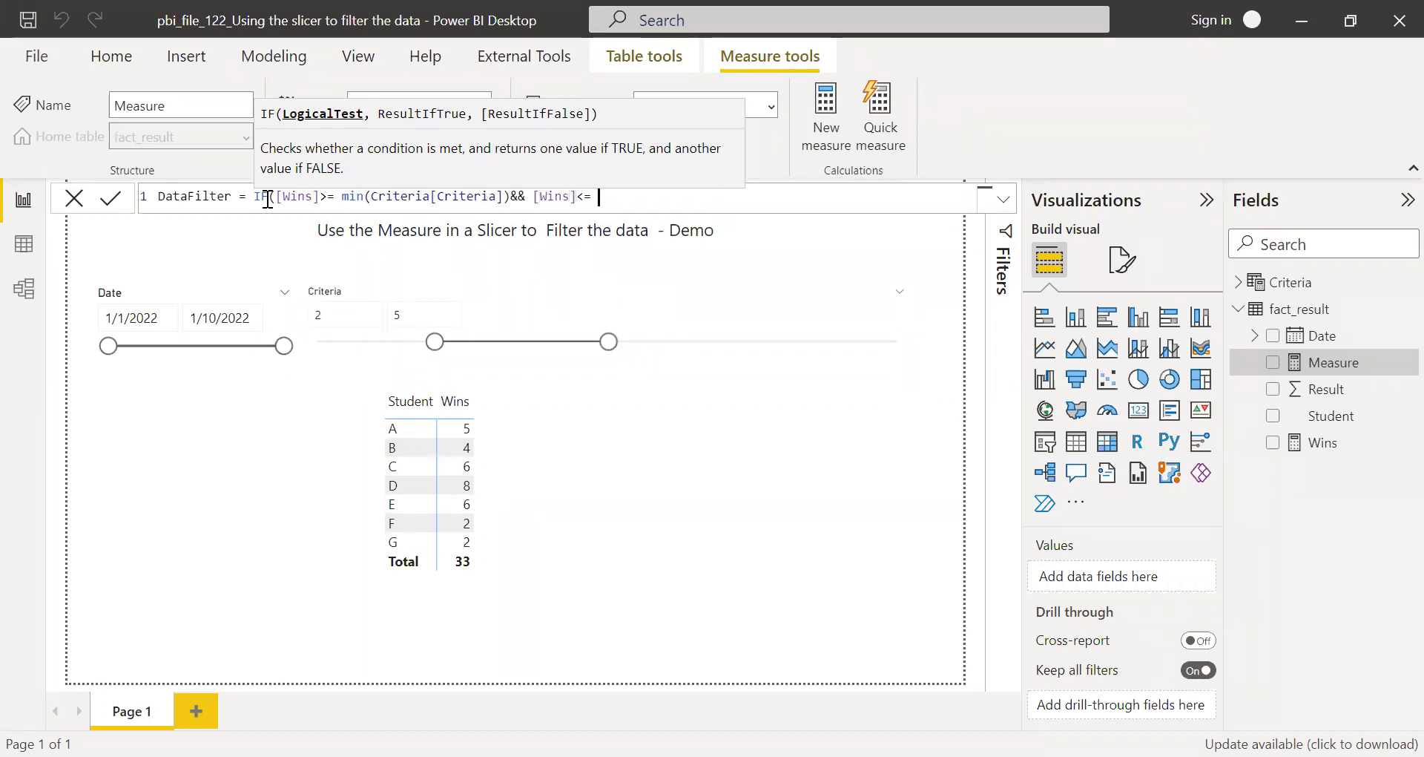
text( max()
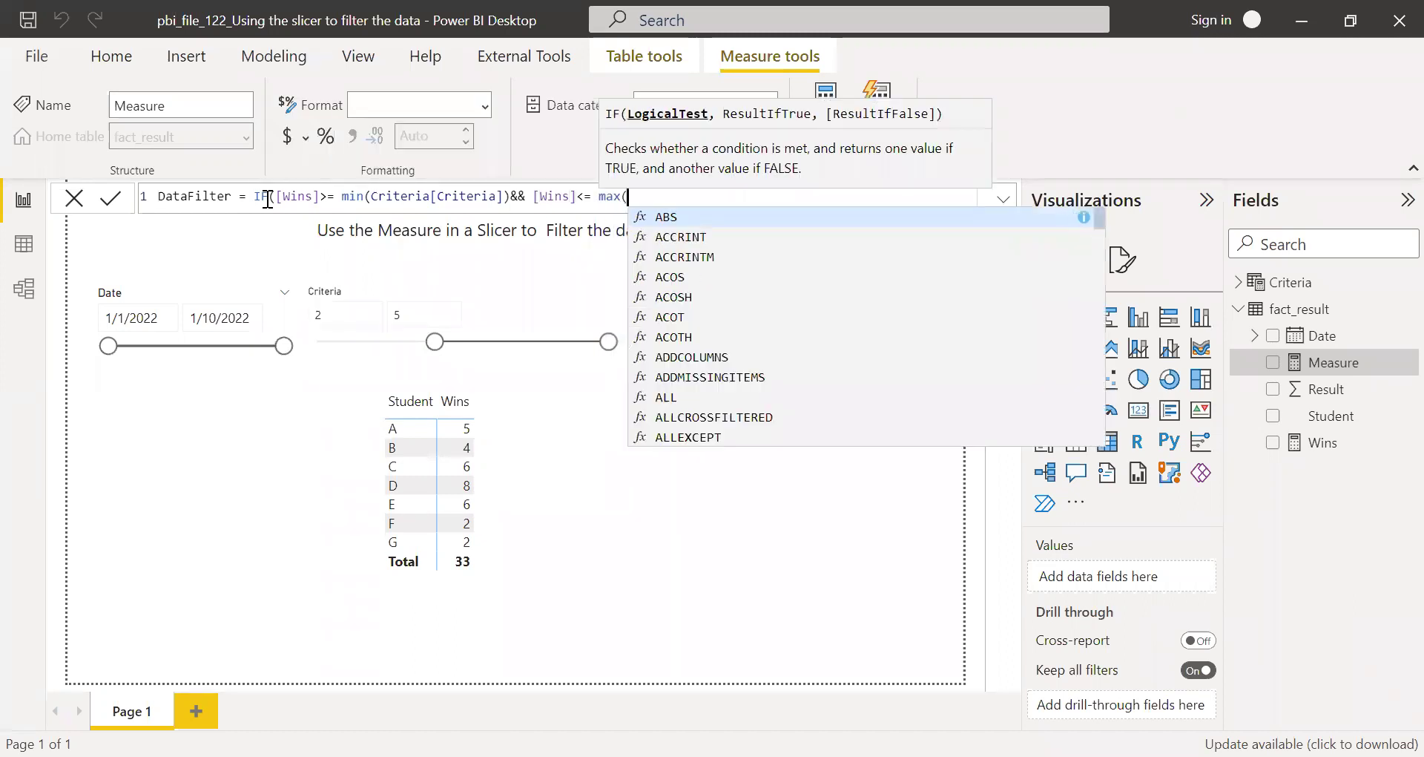
text(crit)
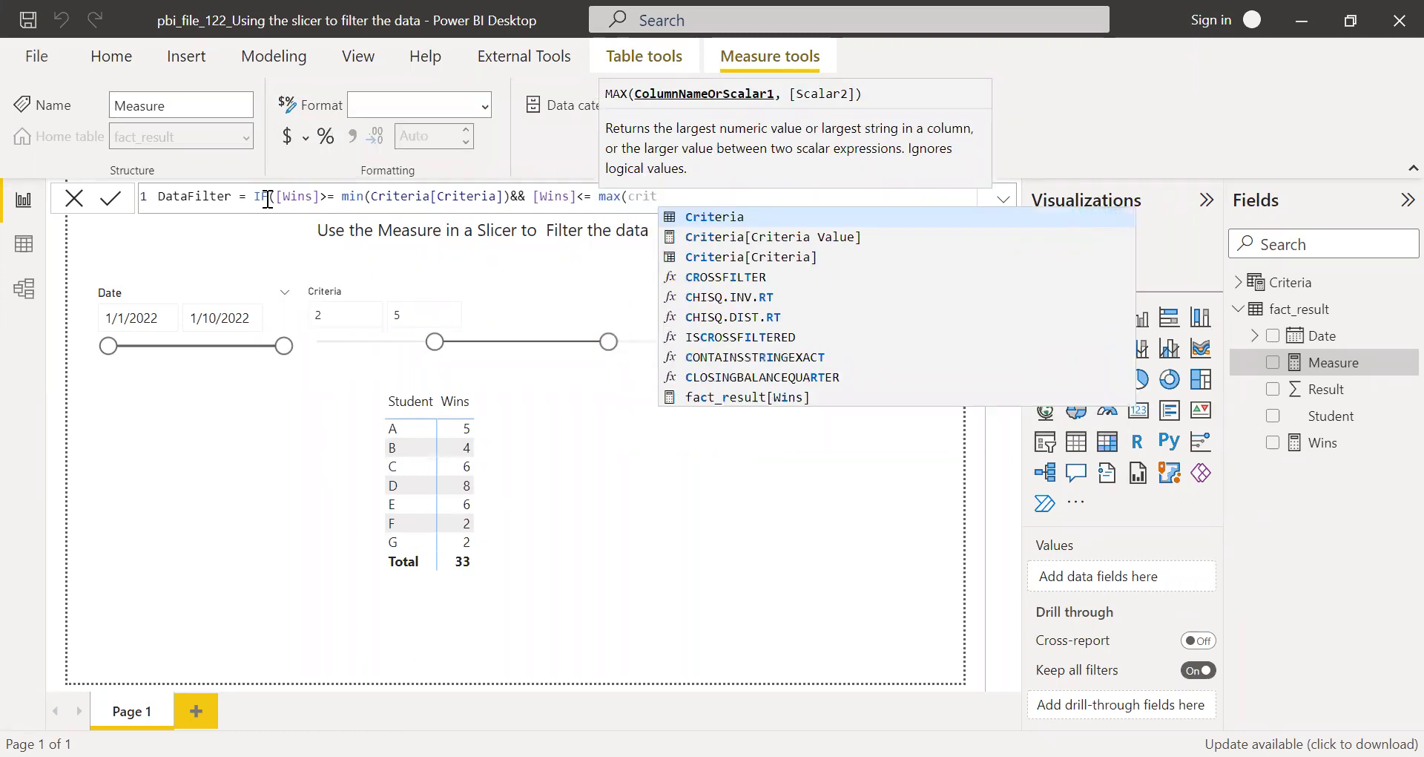
key(Down)
key(Down)
key(Tab)
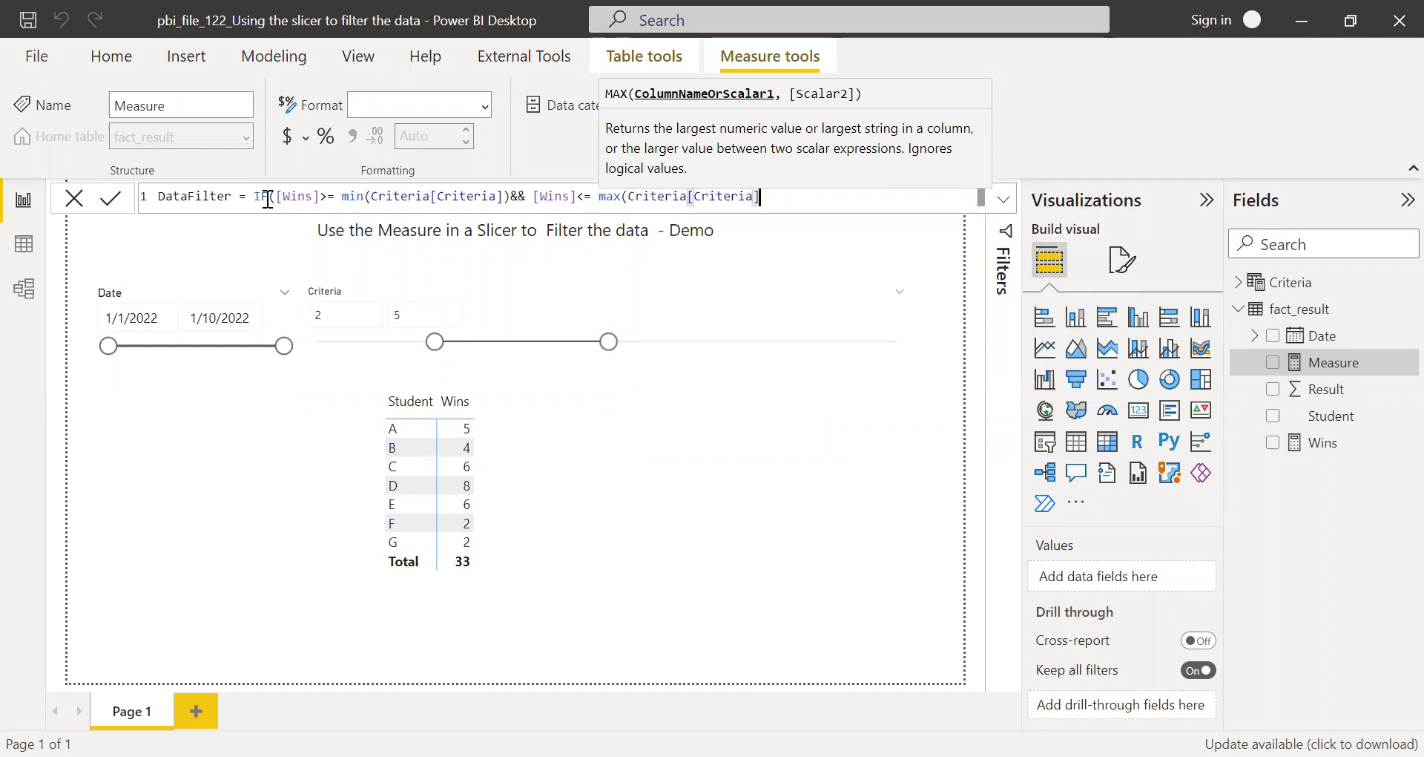
text())
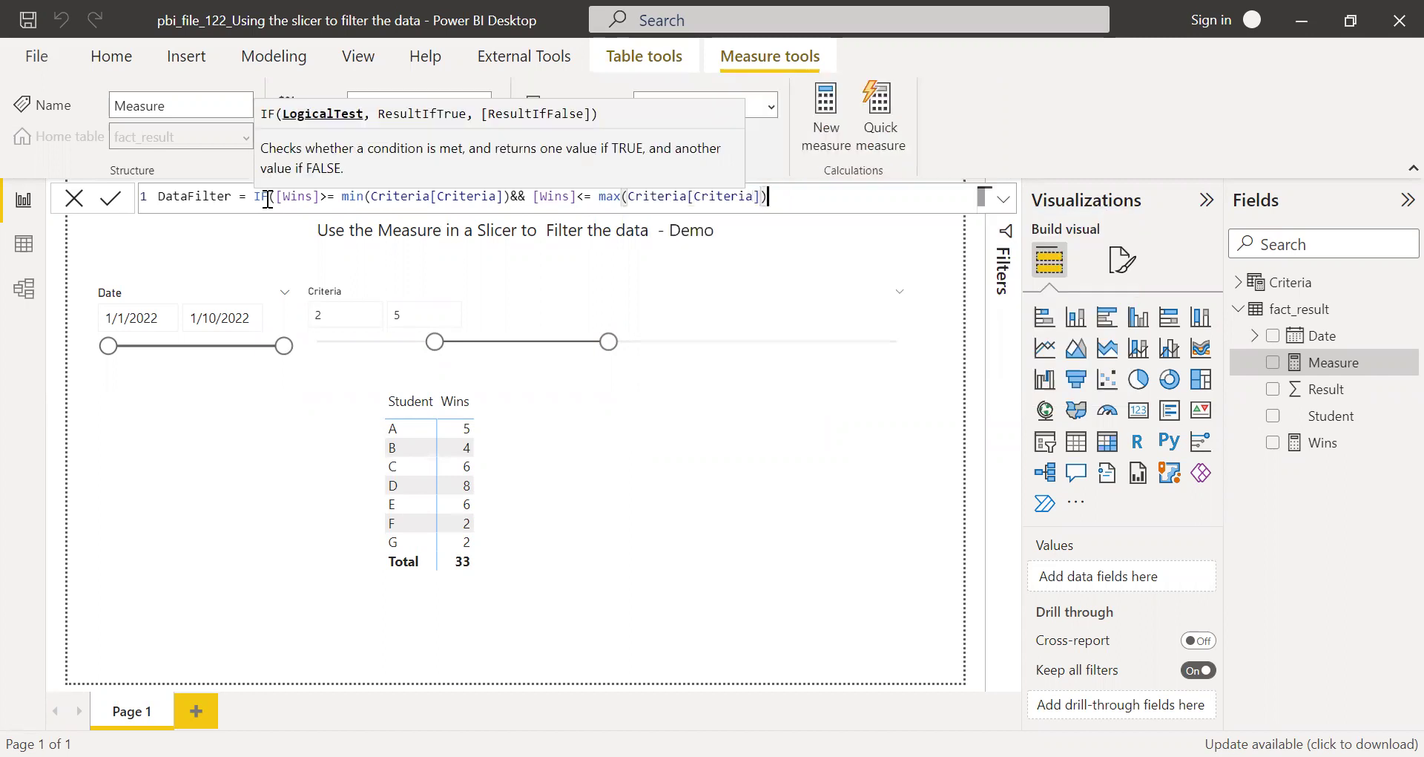
text(,)
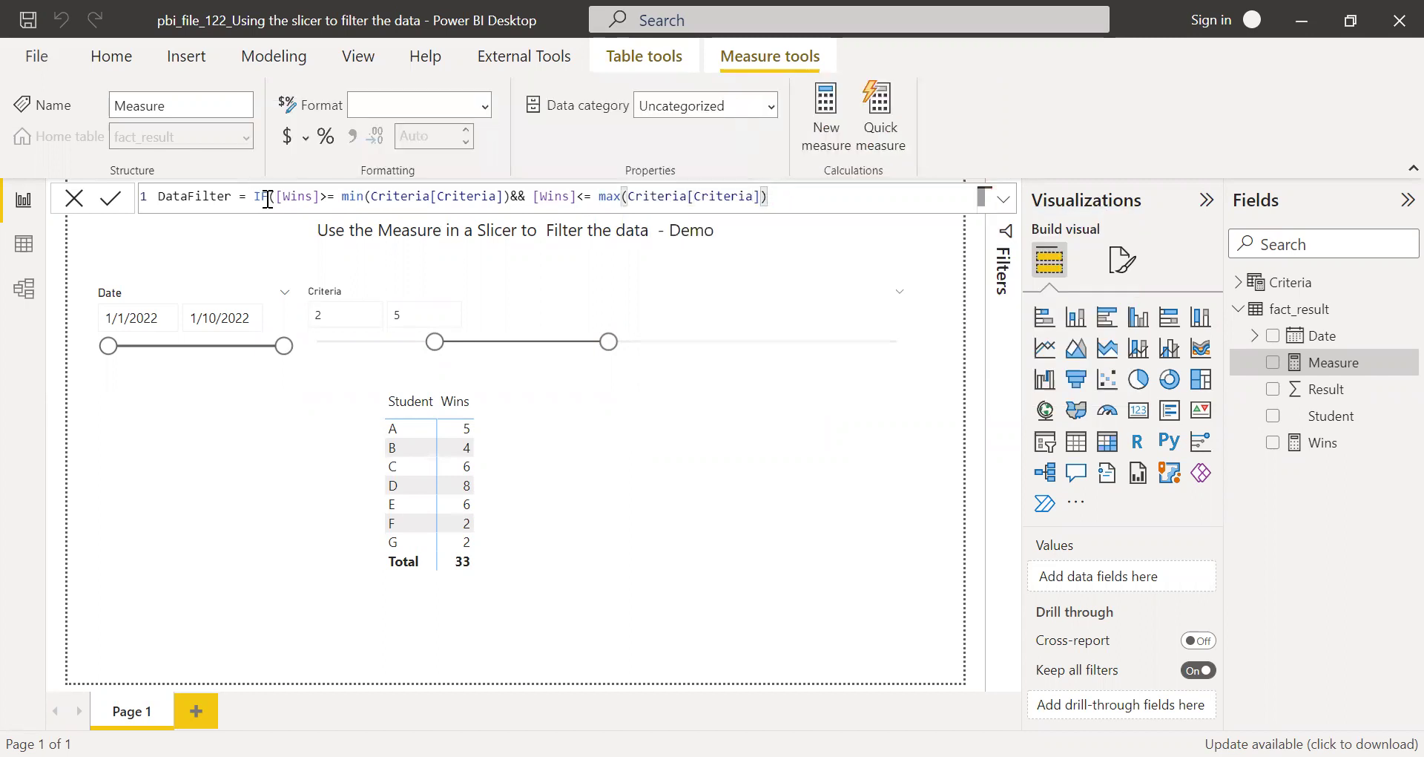
text(1)
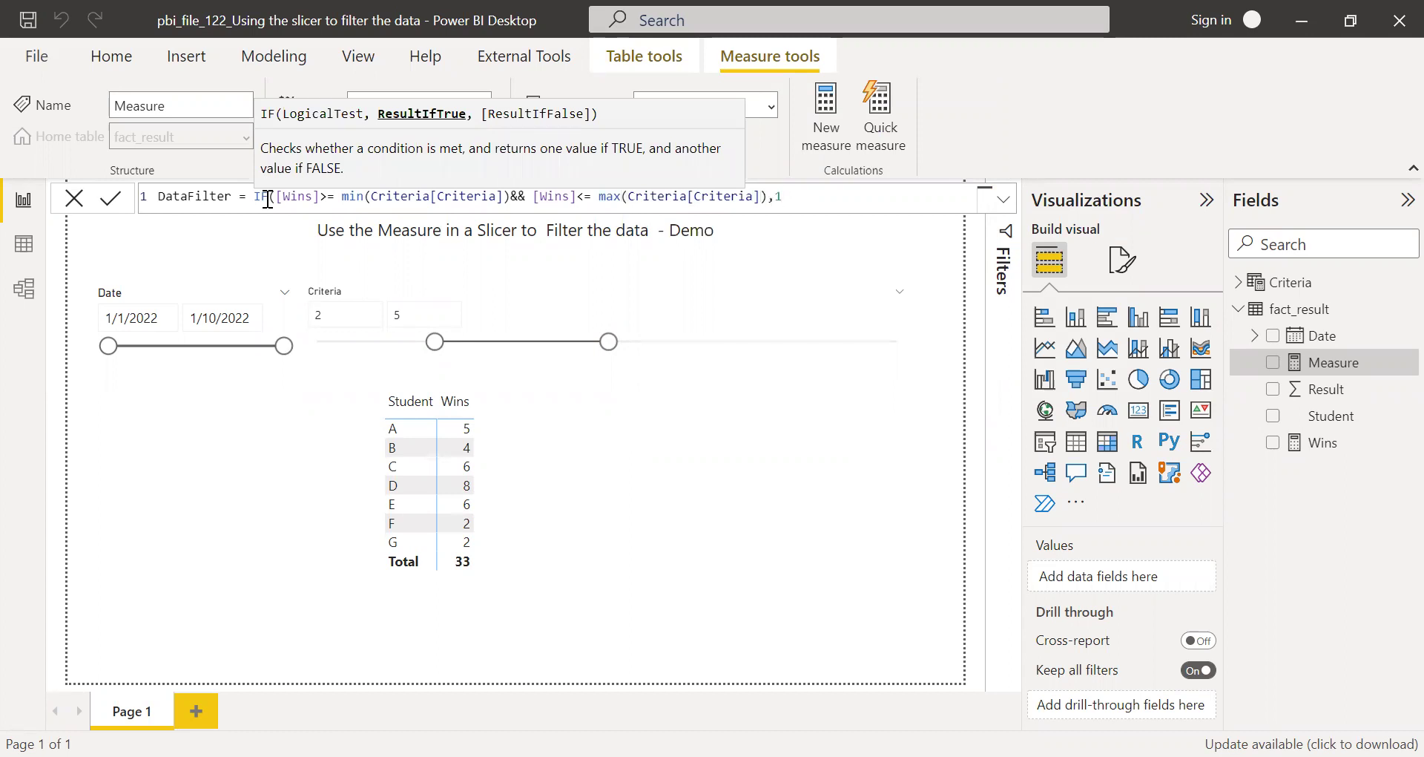
text(,0)
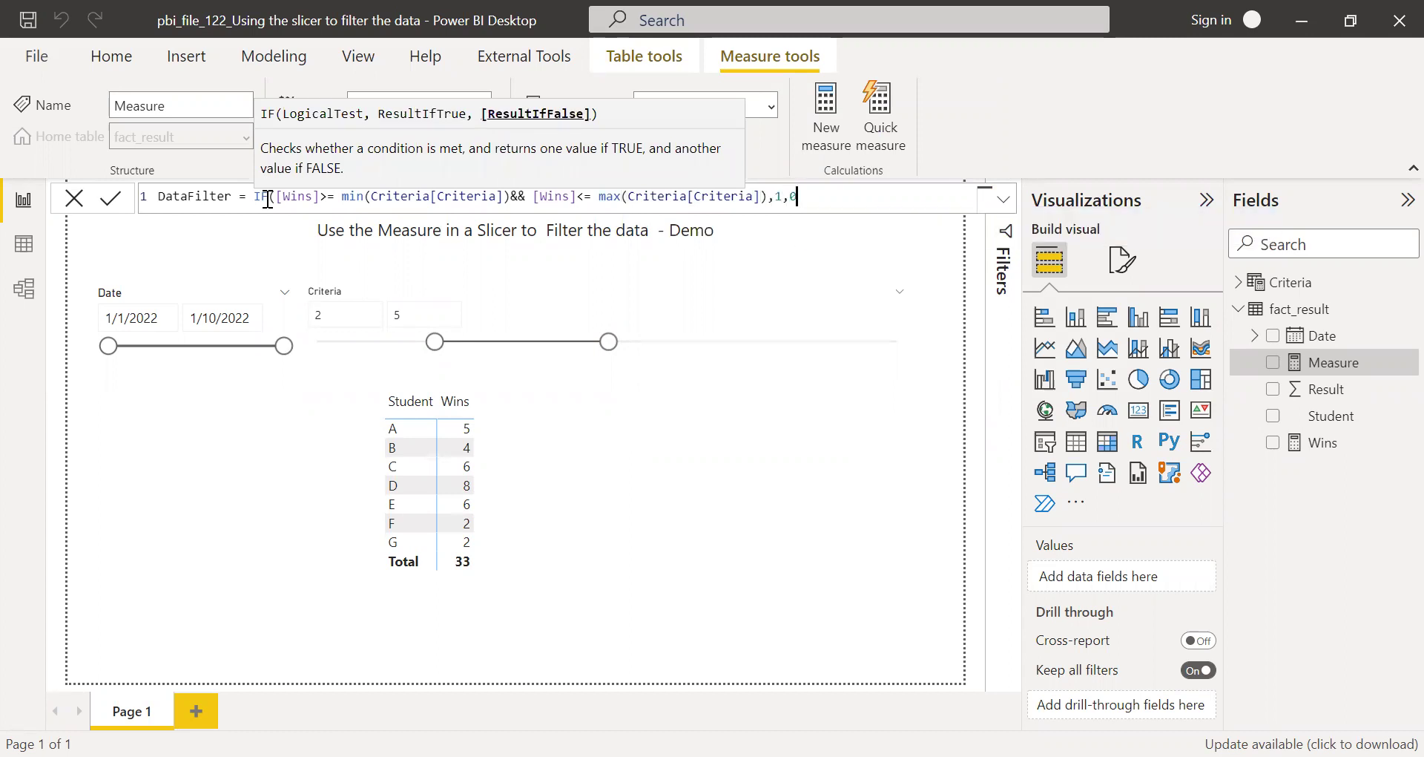
text())
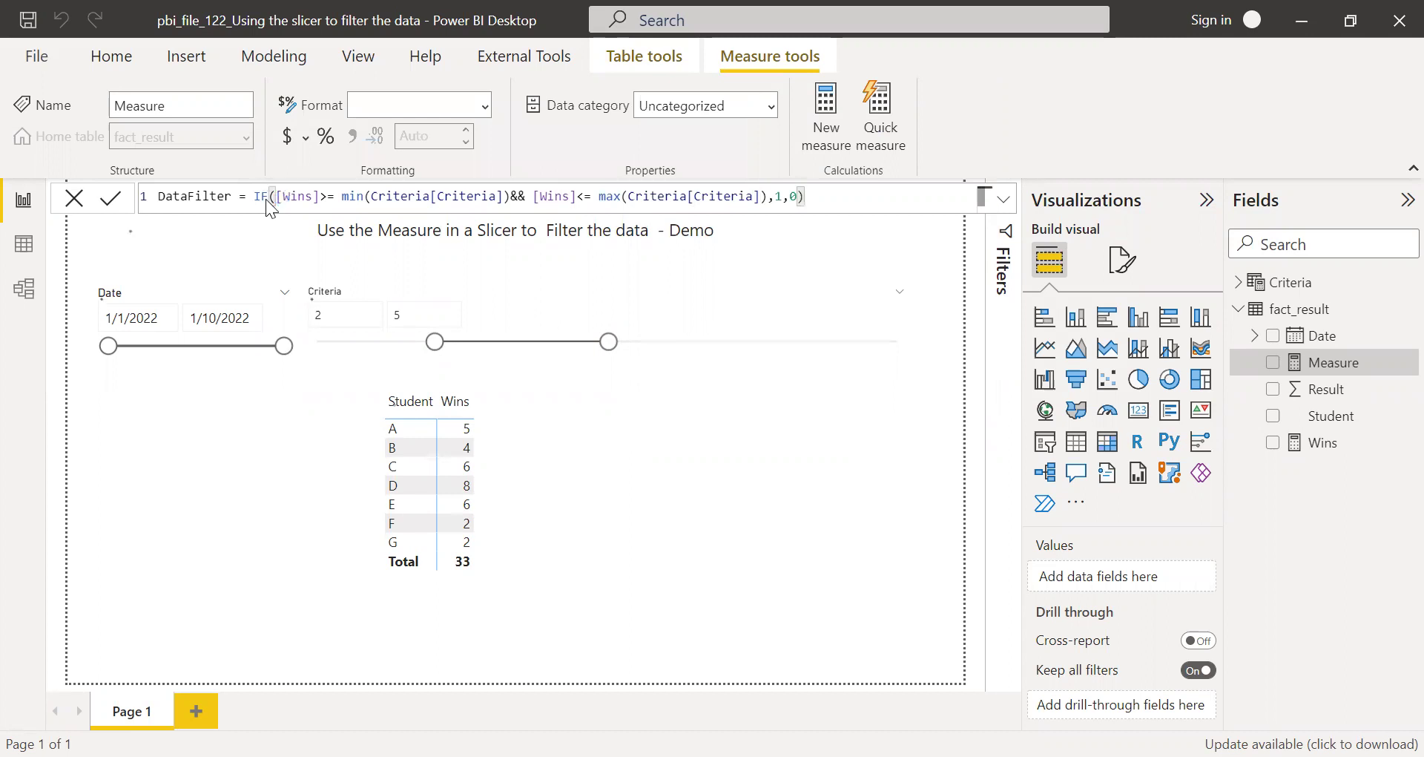
click(655, 388)
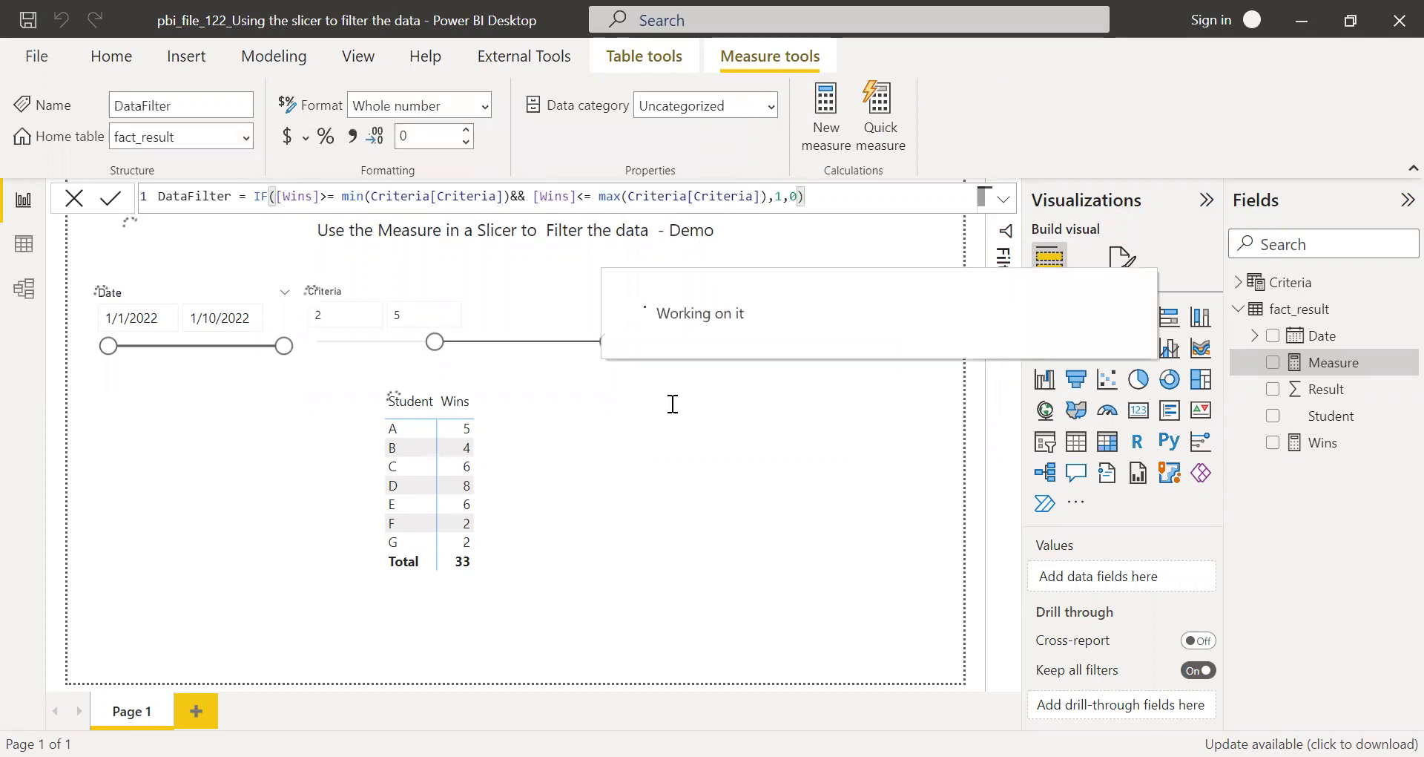
Step: Add the DataFilter measure to the Student/Wins table's Values
click(540, 398)
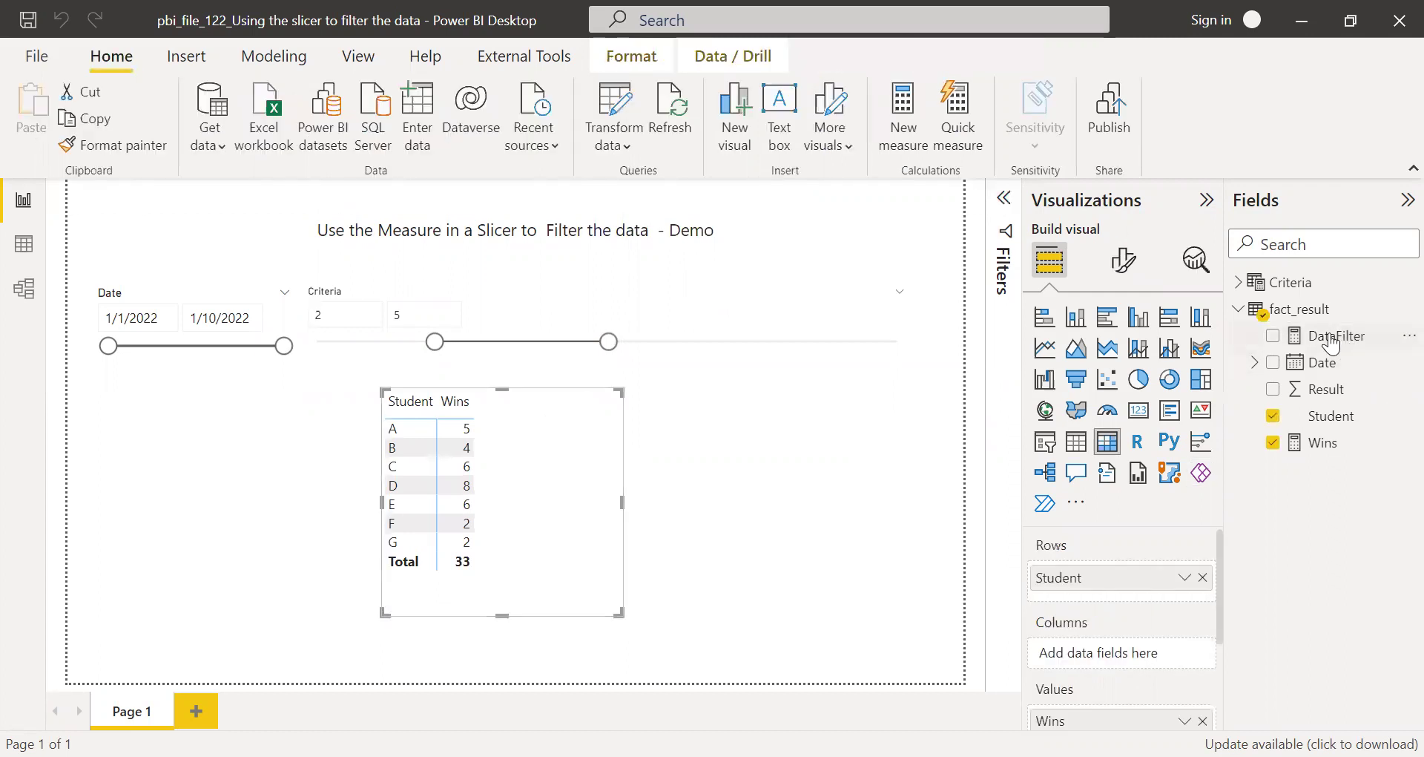
drag(1221, 550, 1223, 623)
drag(1317, 337, 1113, 635)
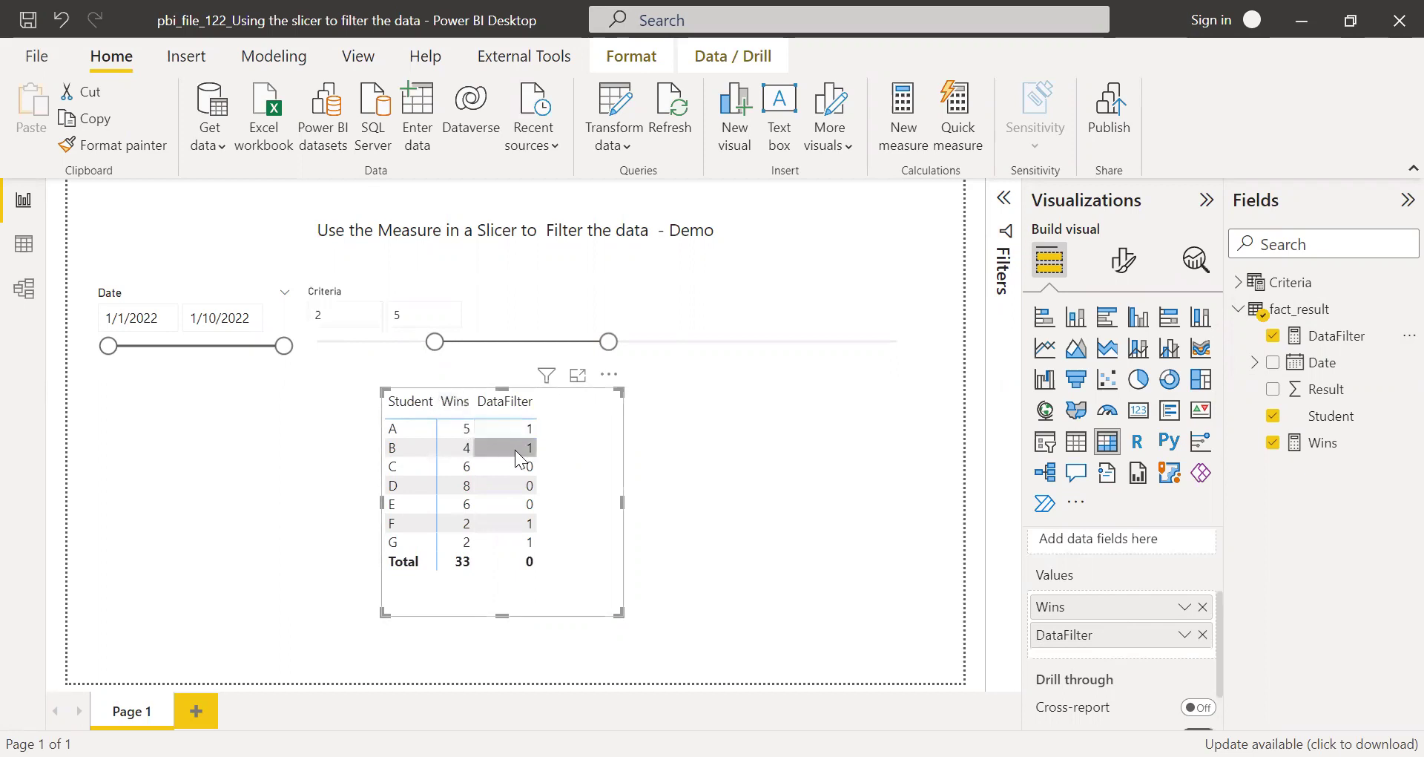
Step: Set the Criteria slicer range to 3–10, giving DataFilter 1 for A–E and 0 for F, G
drag(618, 343, 920, 359)
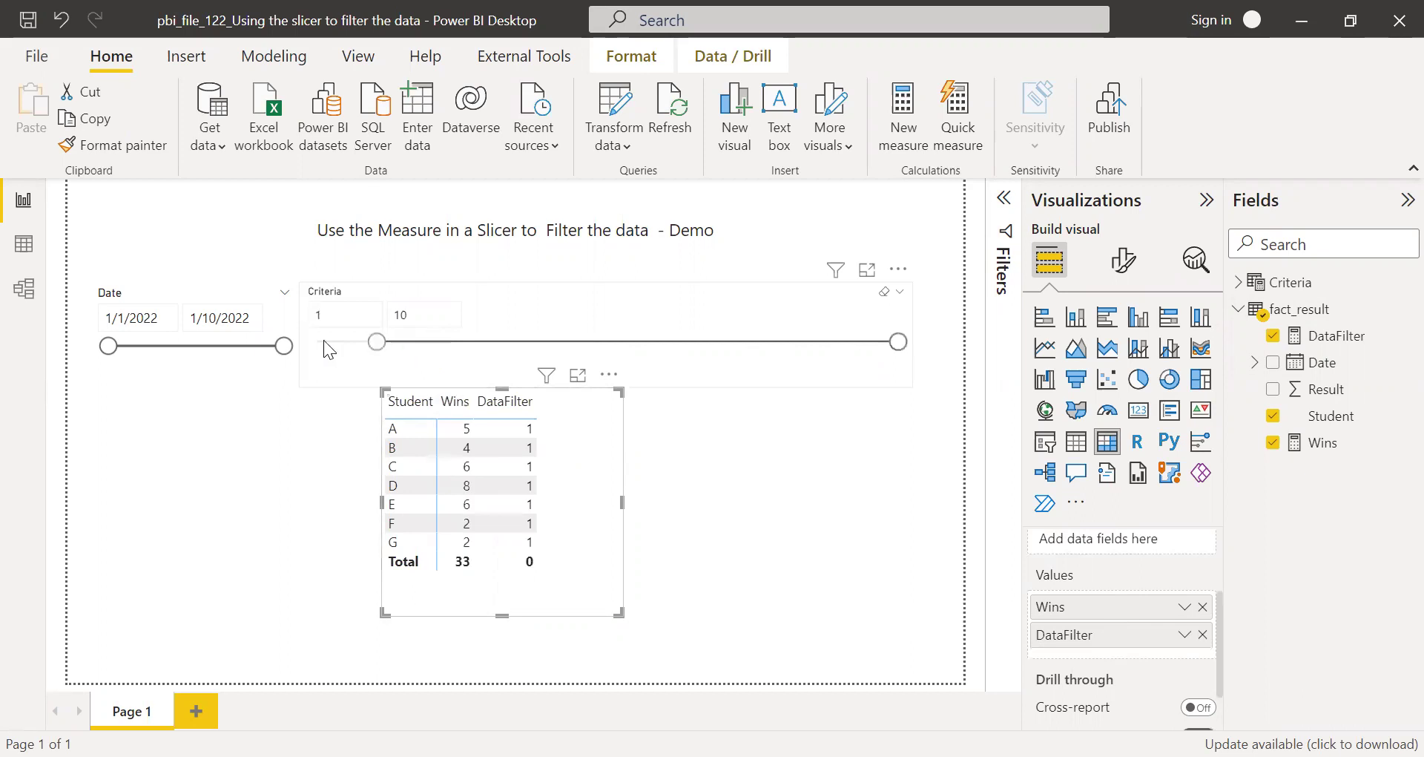
drag(323, 340, 321, 340)
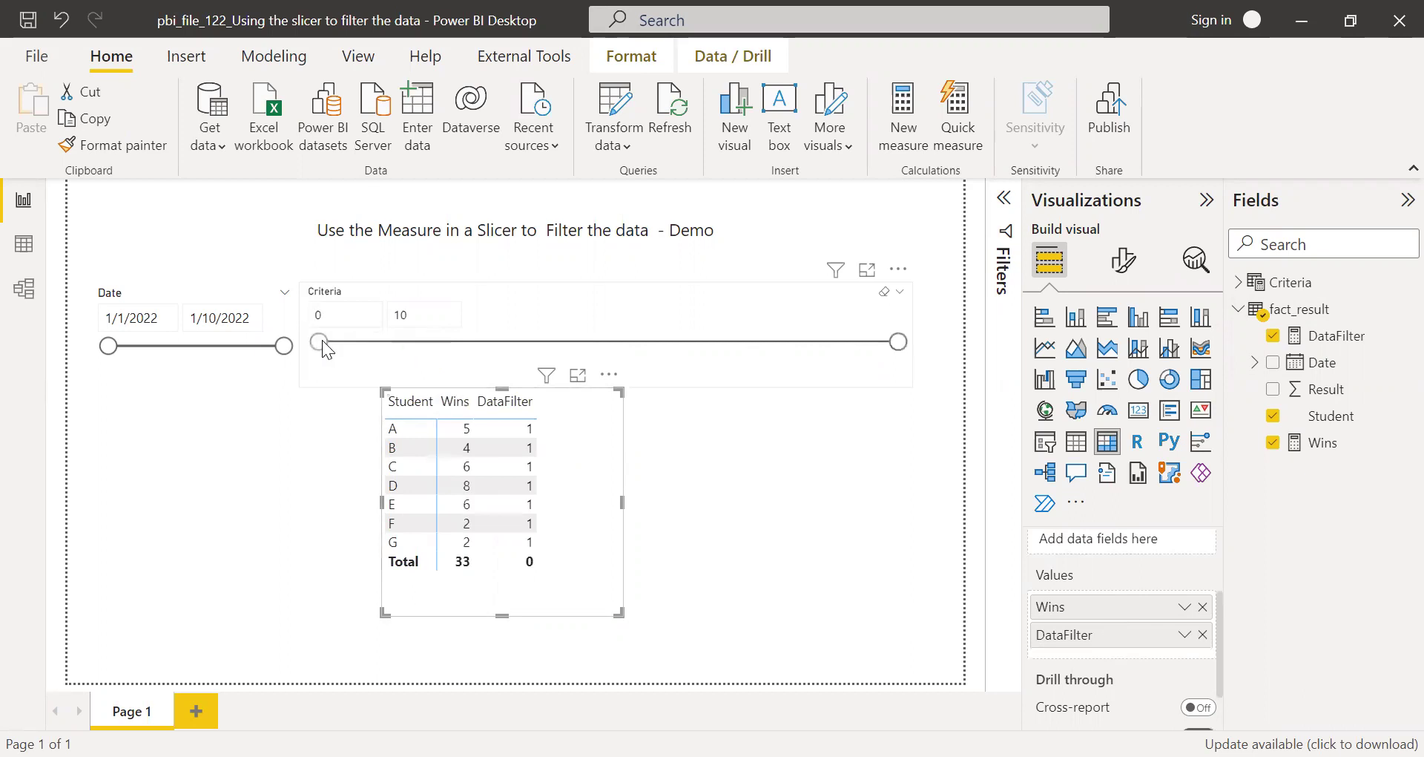
click(703, 472)
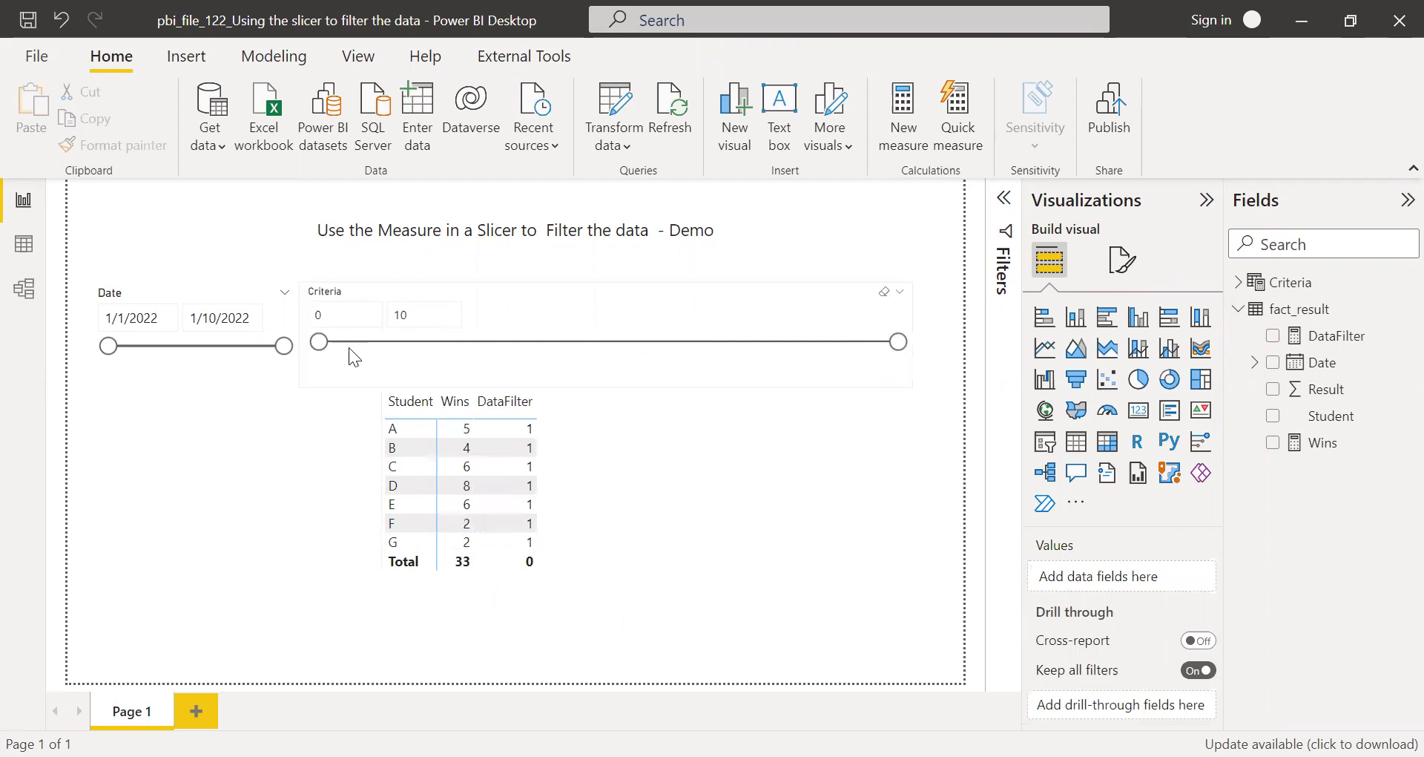
drag(321, 344, 435, 341)
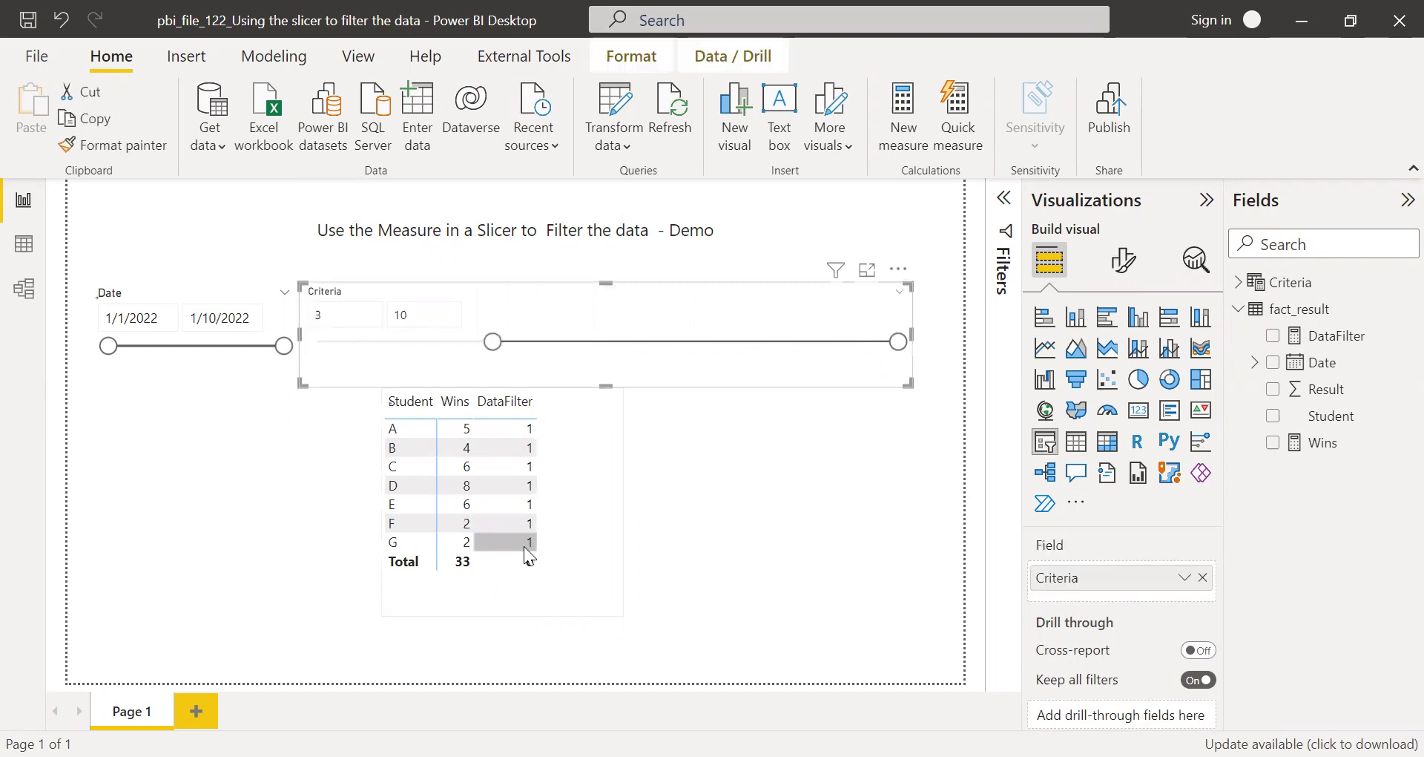
Step: Add a visual-level filter 'DataFilter is 1' to the table, leaving students A–E totalling 29
click(791, 480)
click(565, 396)
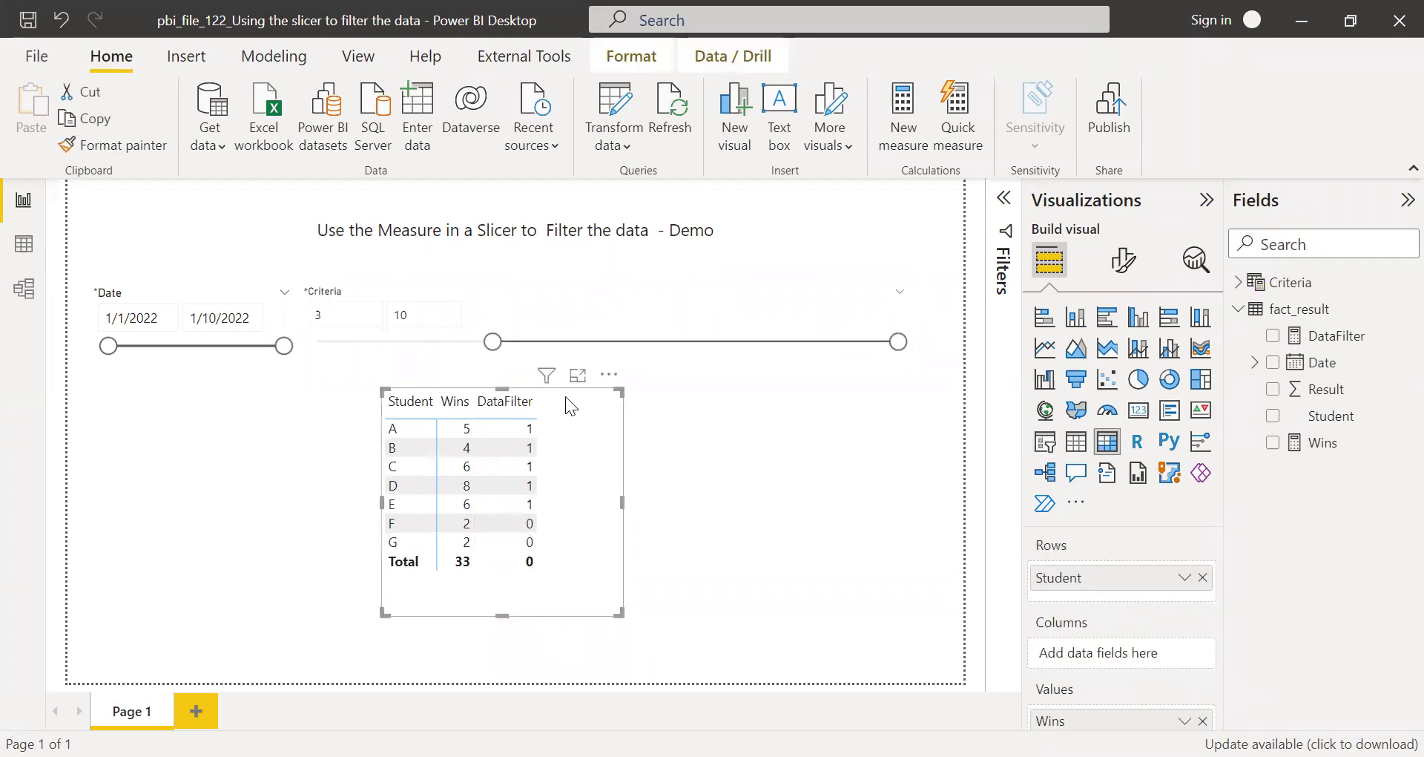
click(1001, 206)
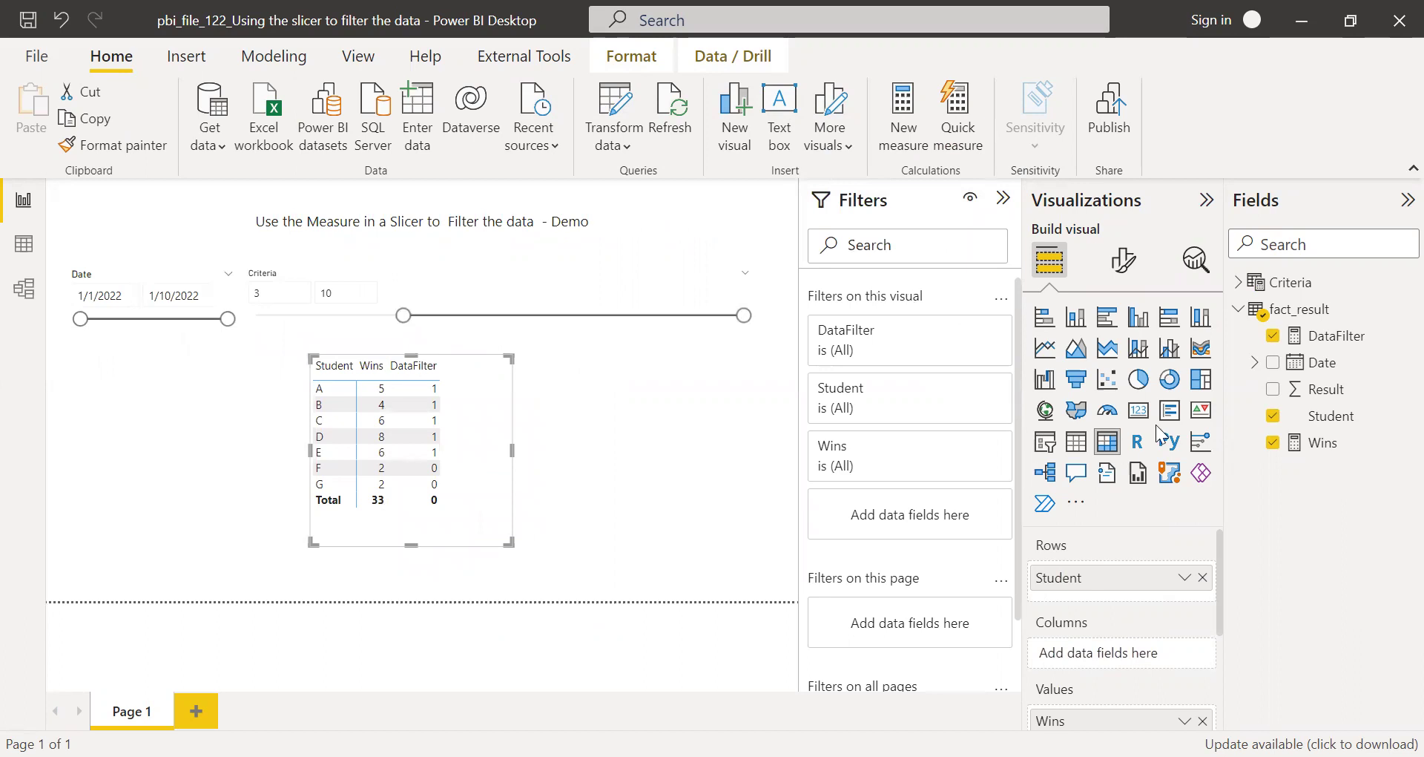
drag(1345, 342, 952, 518)
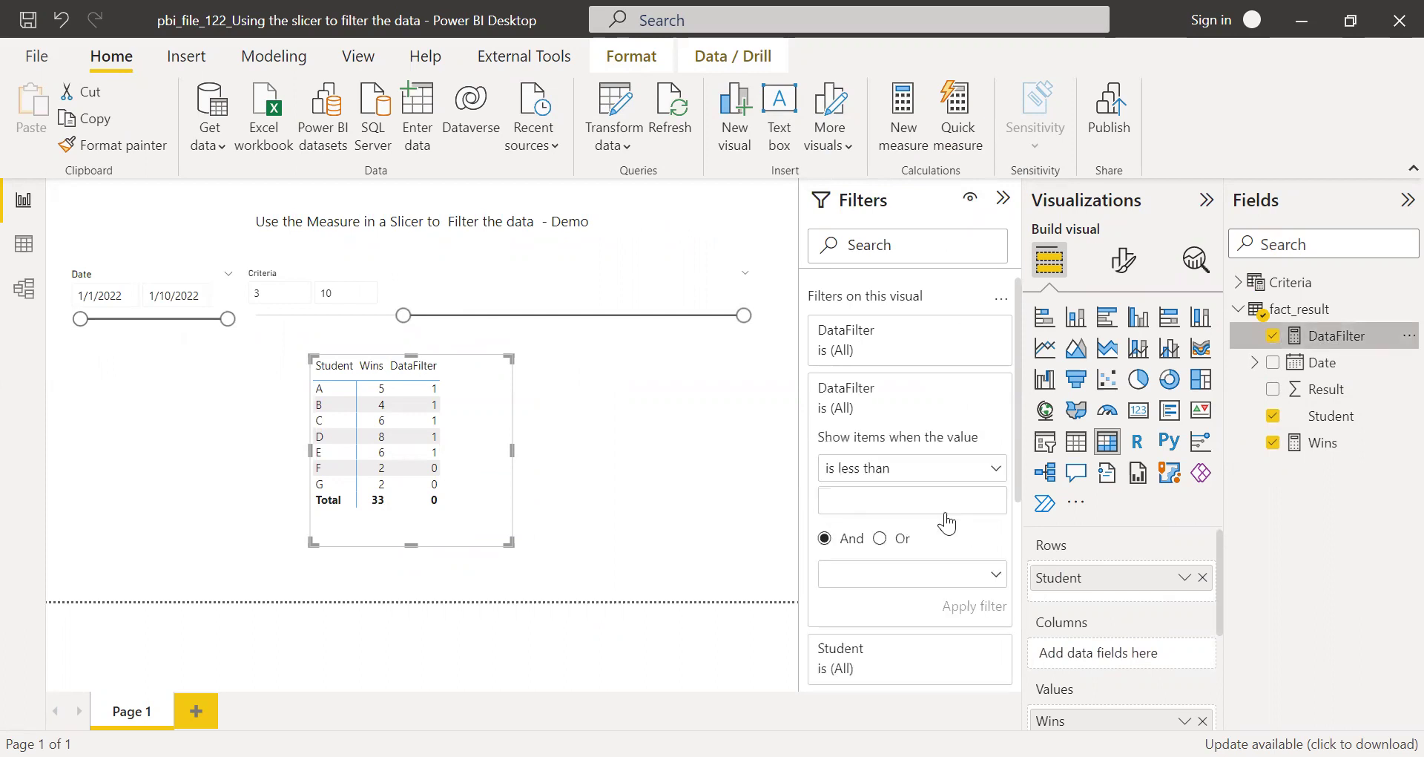
click(996, 469)
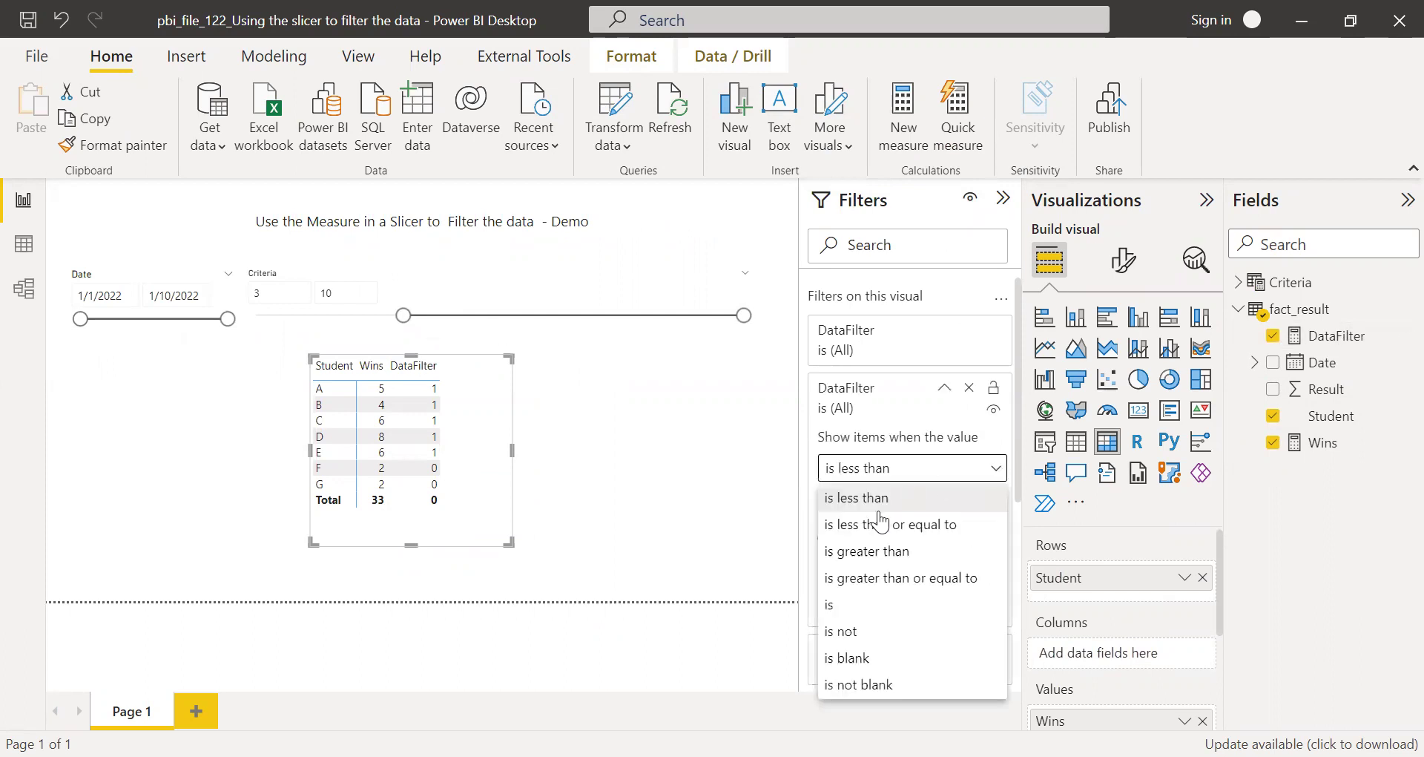
click(860, 605)
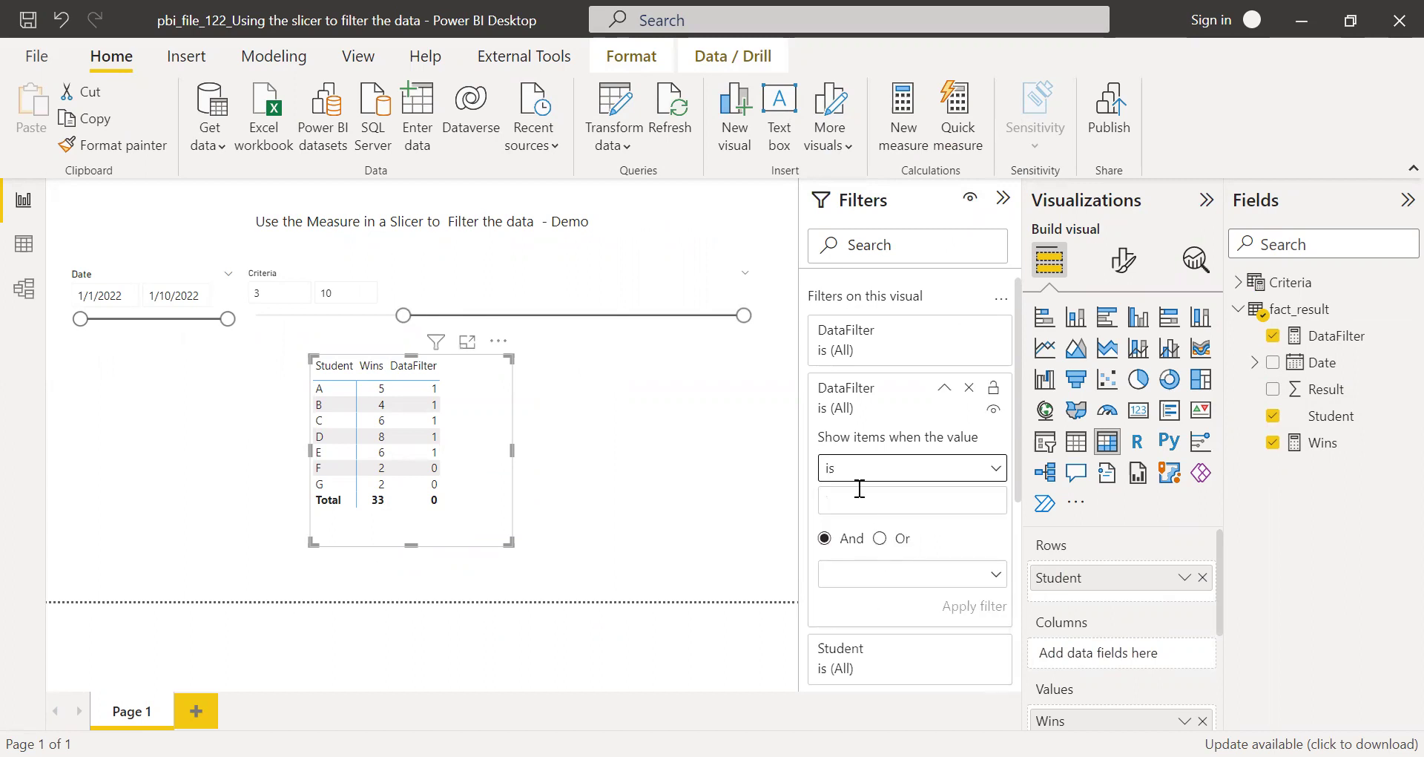
text(1)
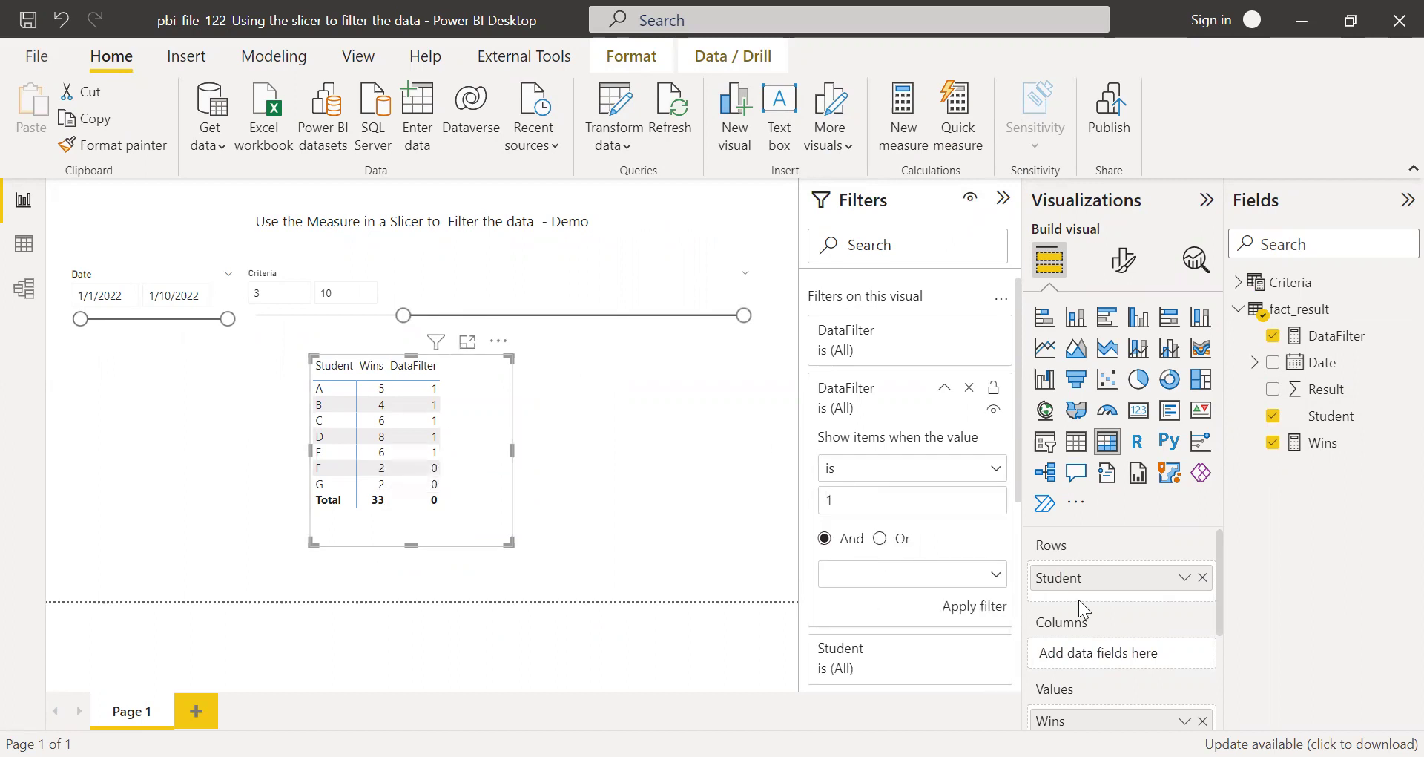
scroll(1018, 490, down, 2)
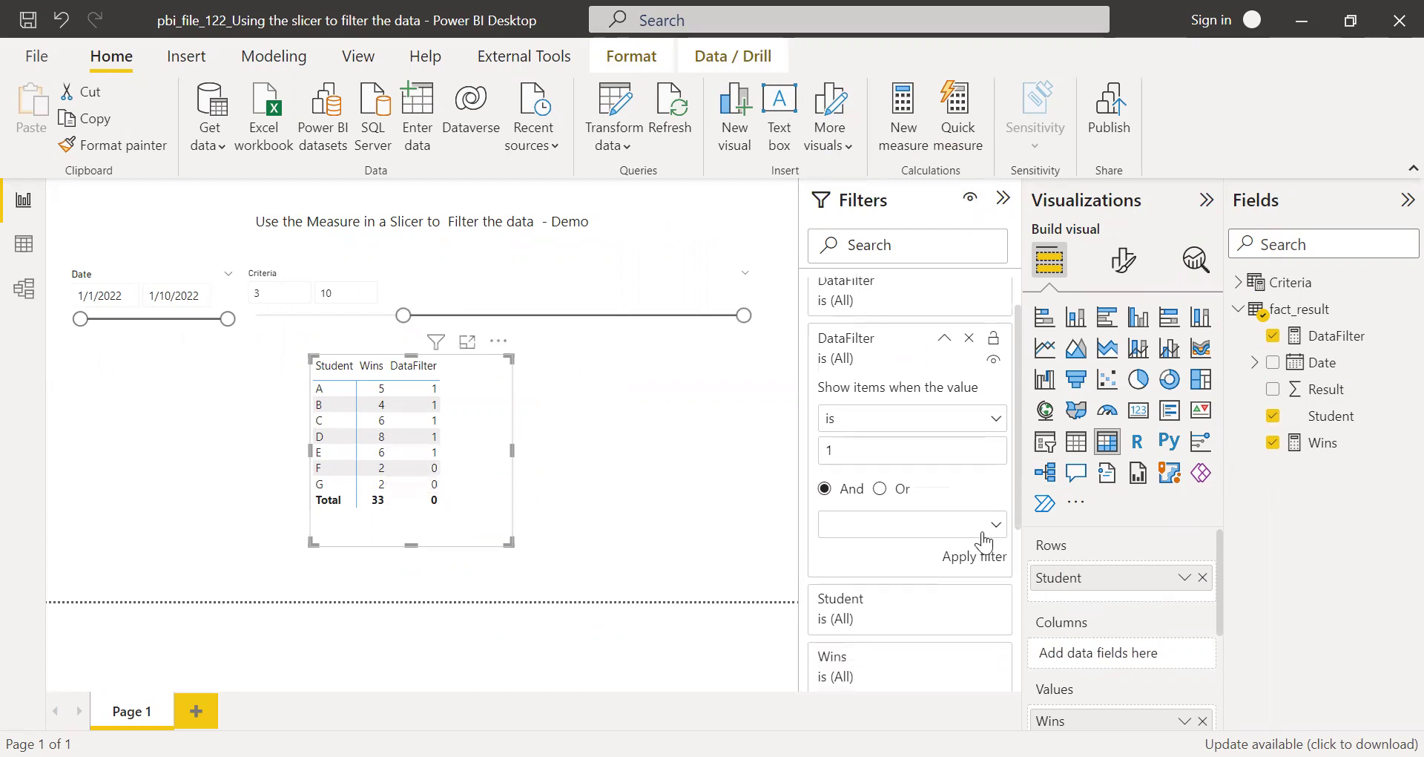
click(978, 556)
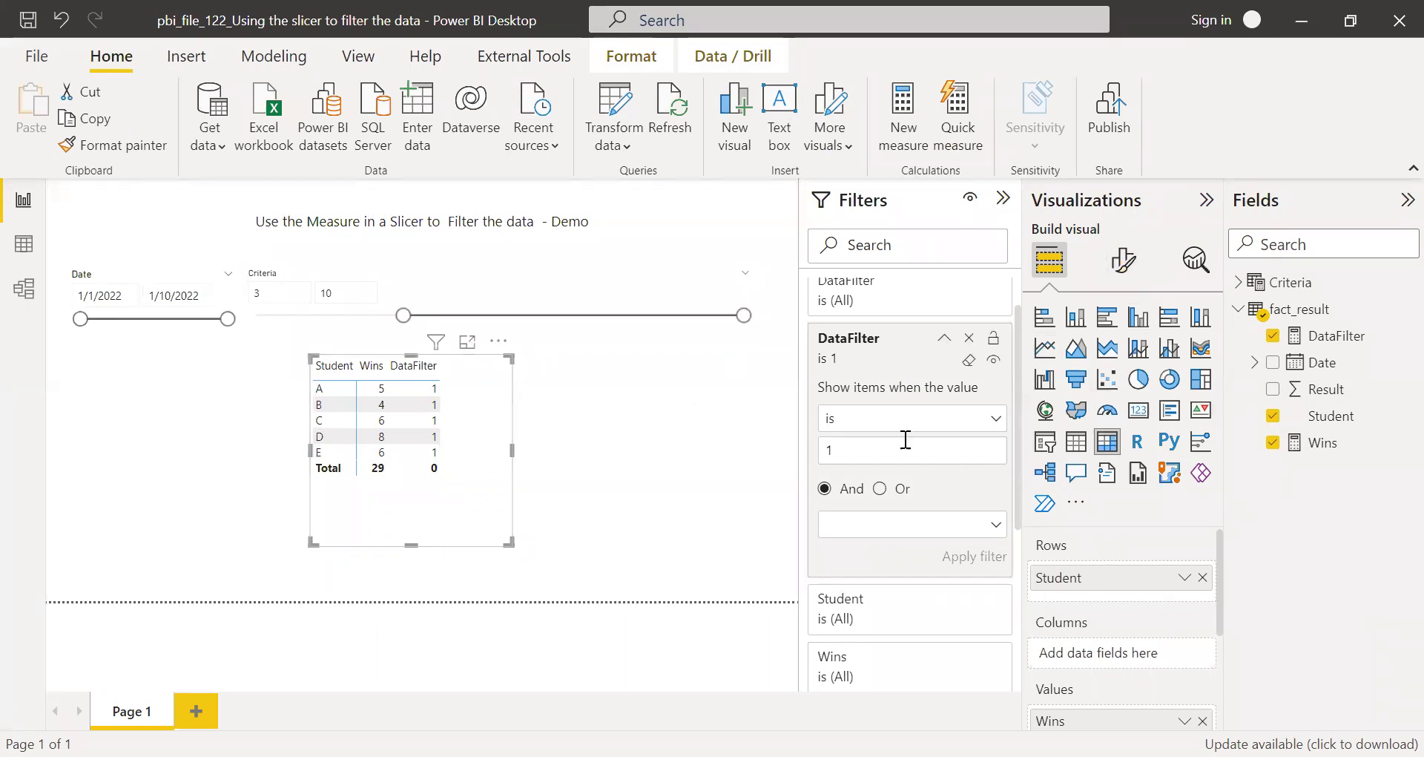
mouse_move(993, 353)
Step: Collapse the Filters and Visualizations panes and test the Criteria slicer at 0–5
click(1003, 197)
click(1203, 201)
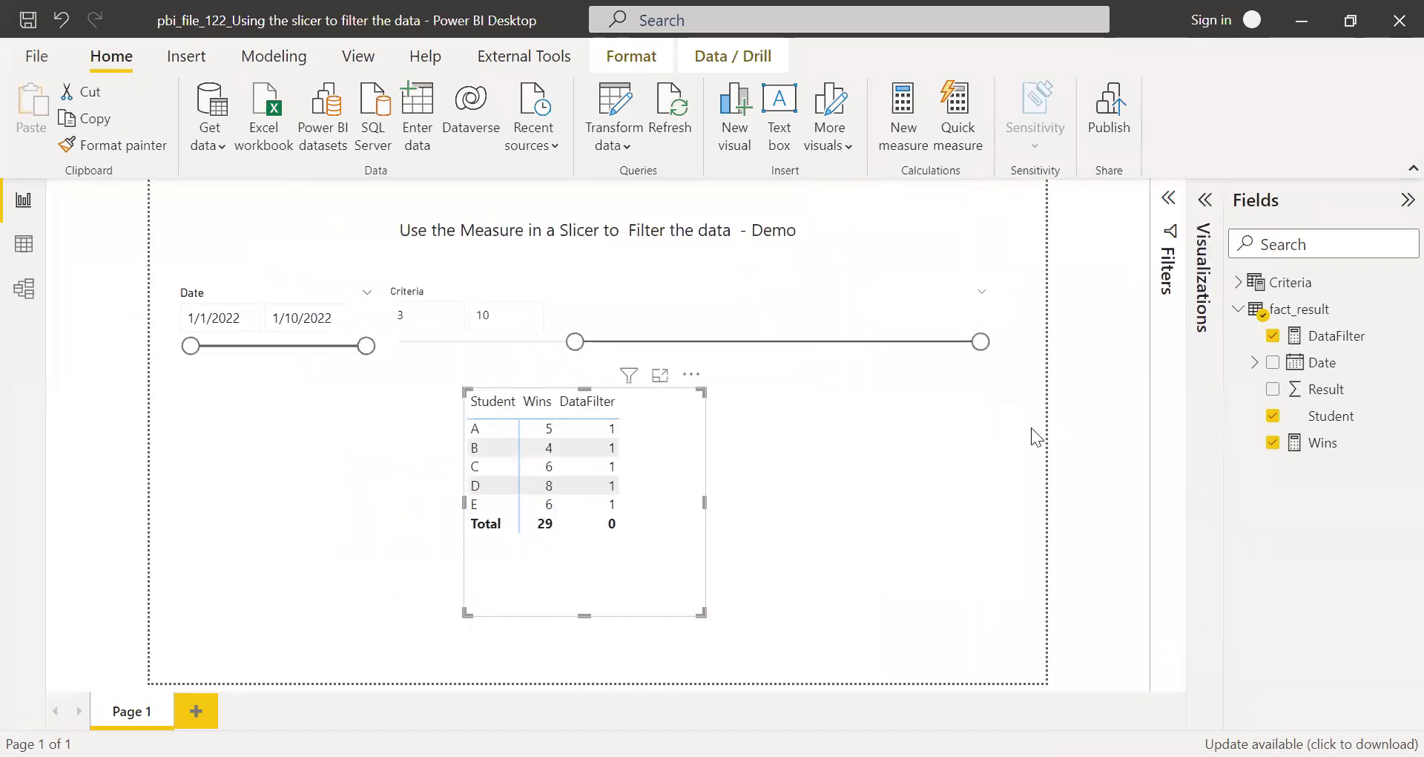
click(949, 479)
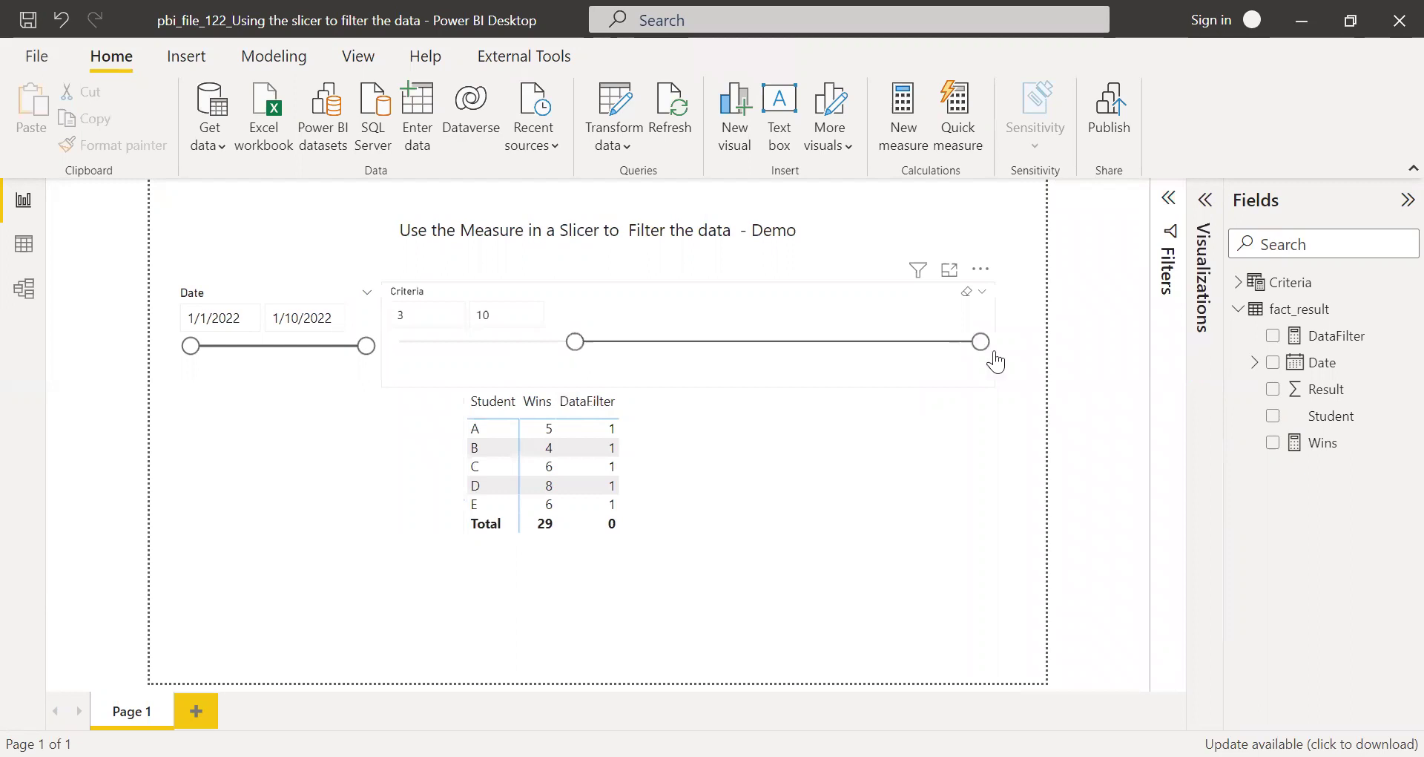
drag(980, 342, 715, 351)
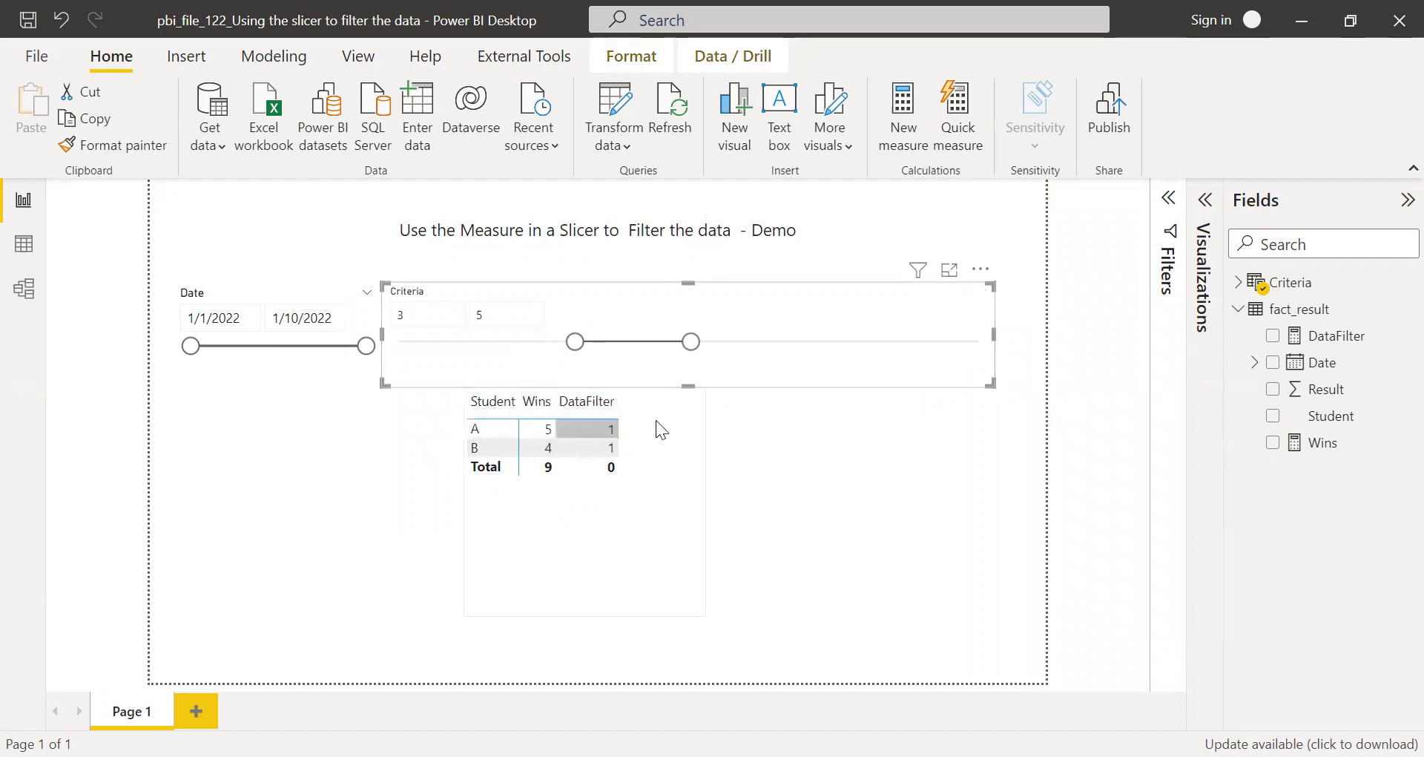
drag(575, 342, 414, 345)
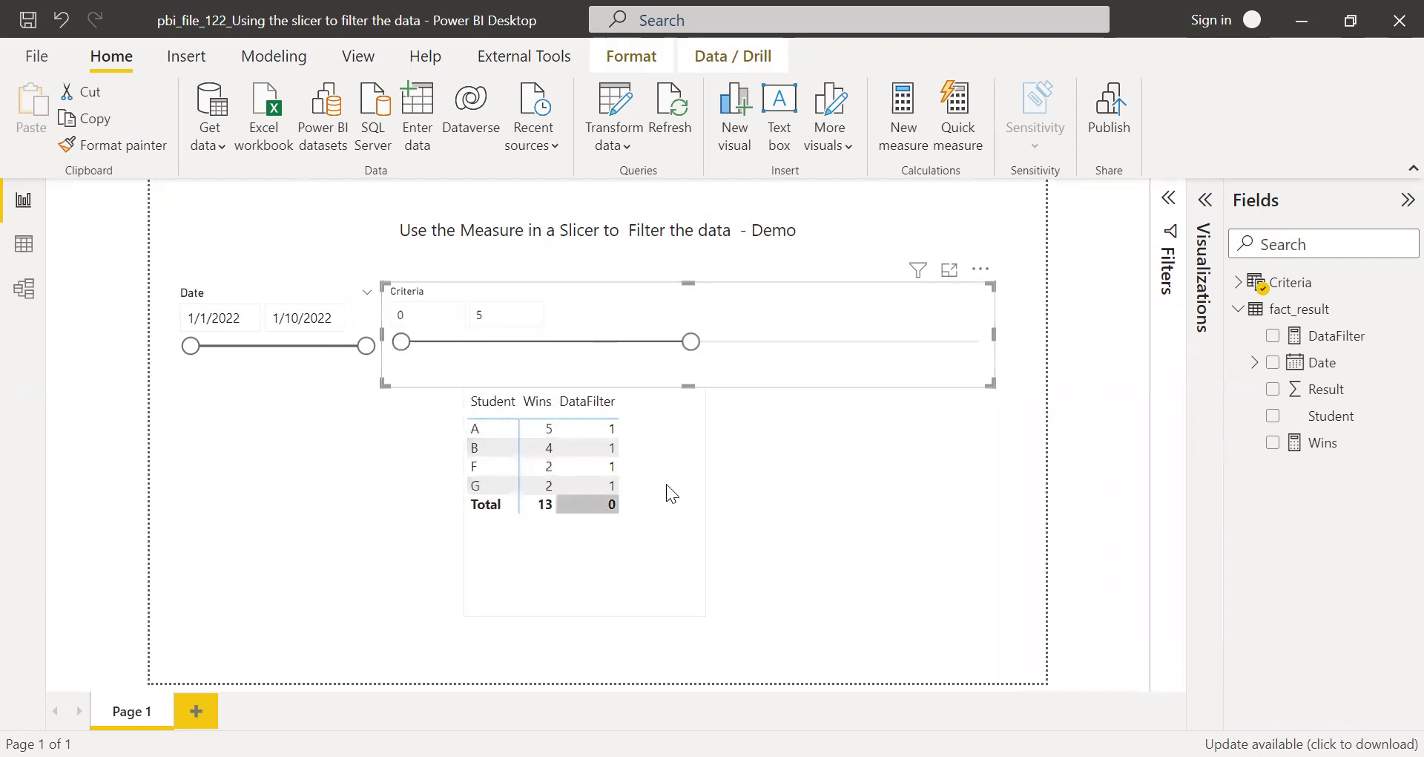
click(1108, 417)
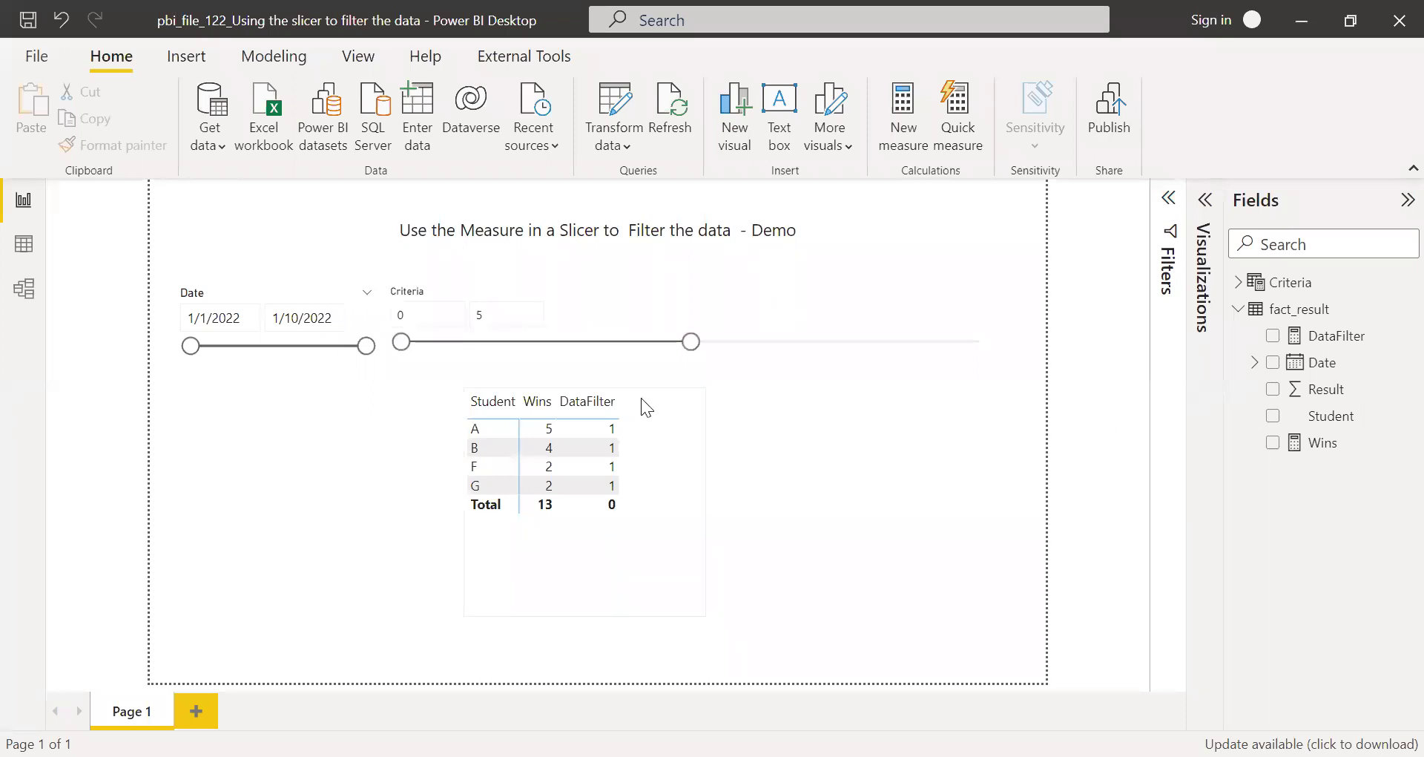
Step: Remove DataFilter from the table's Values and set the Criteria range to 3–5
click(668, 396)
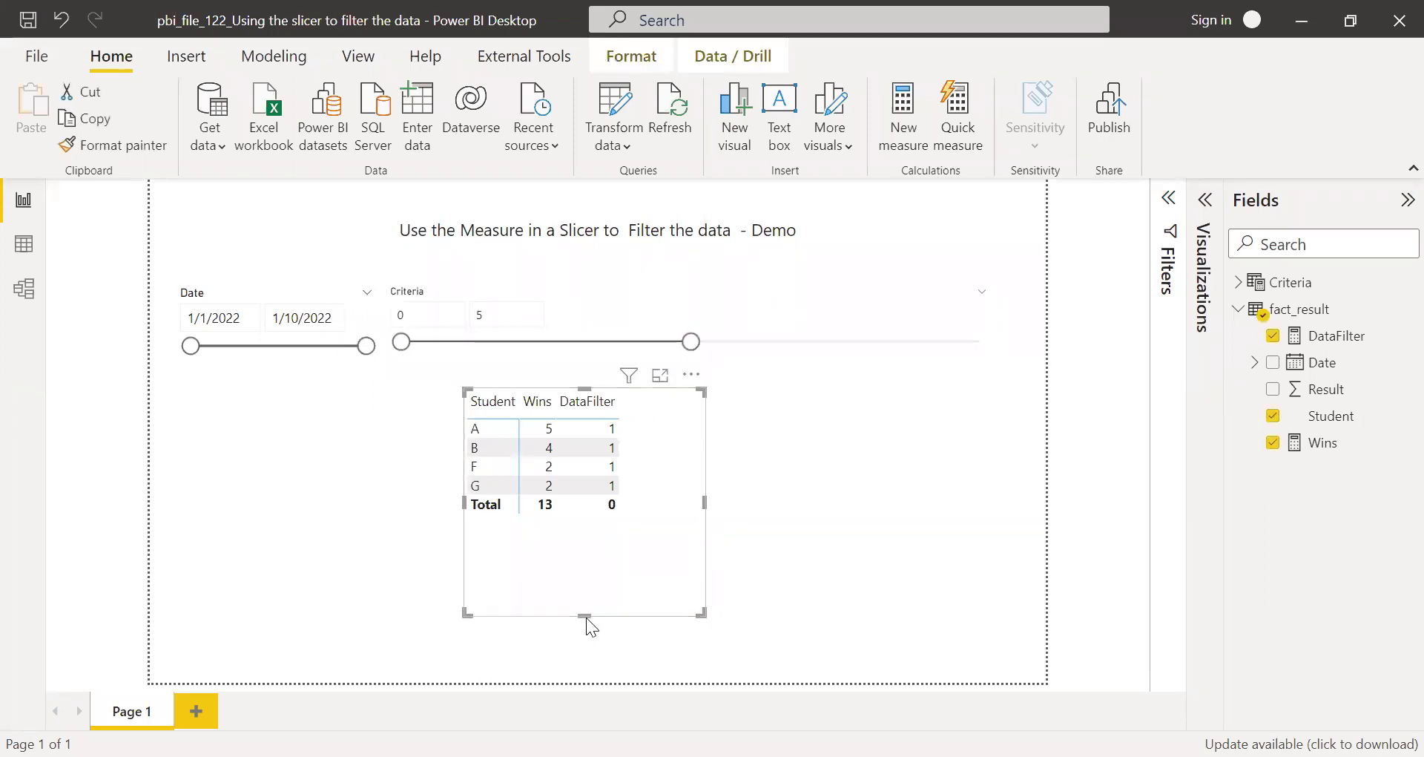
click(1206, 199)
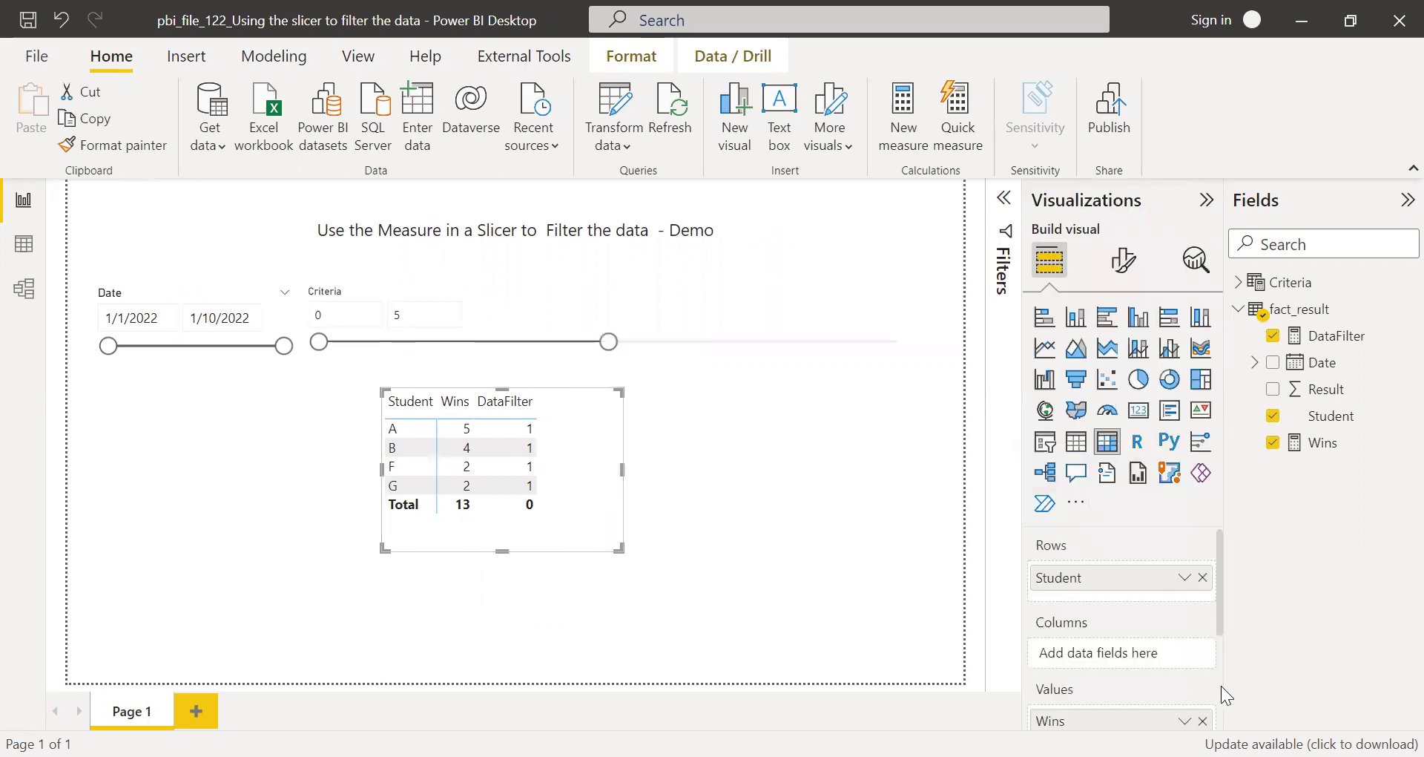
drag(1216, 627, 1221, 673)
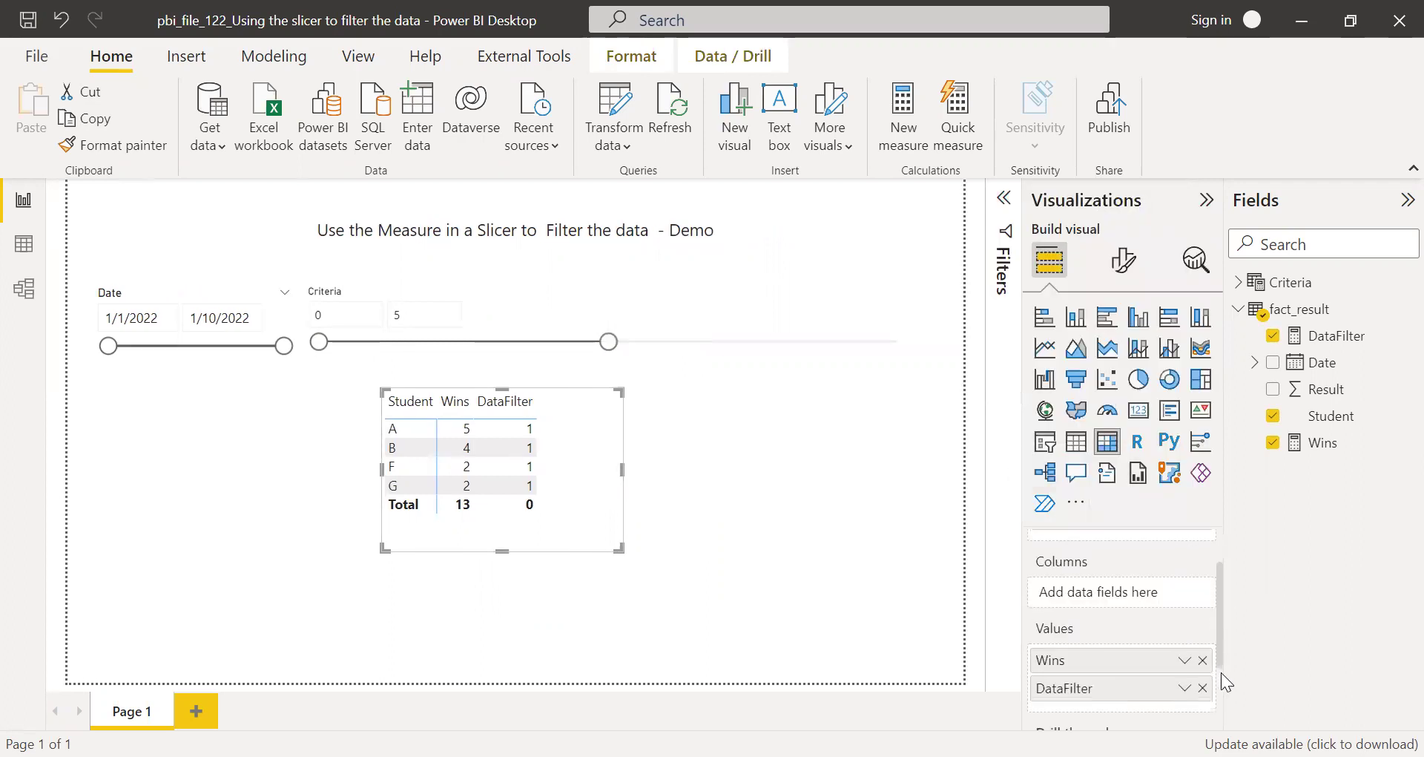
click(1203, 663)
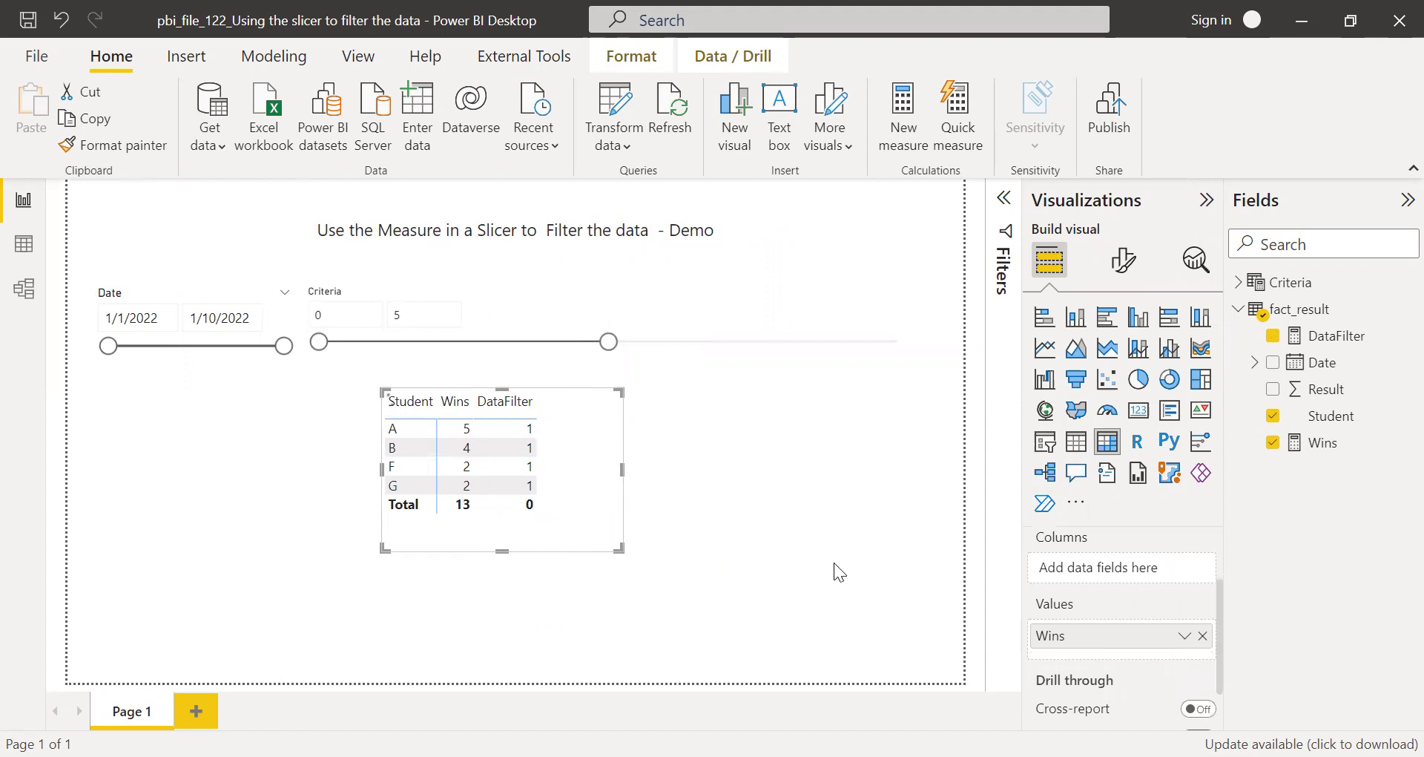
click(763, 494)
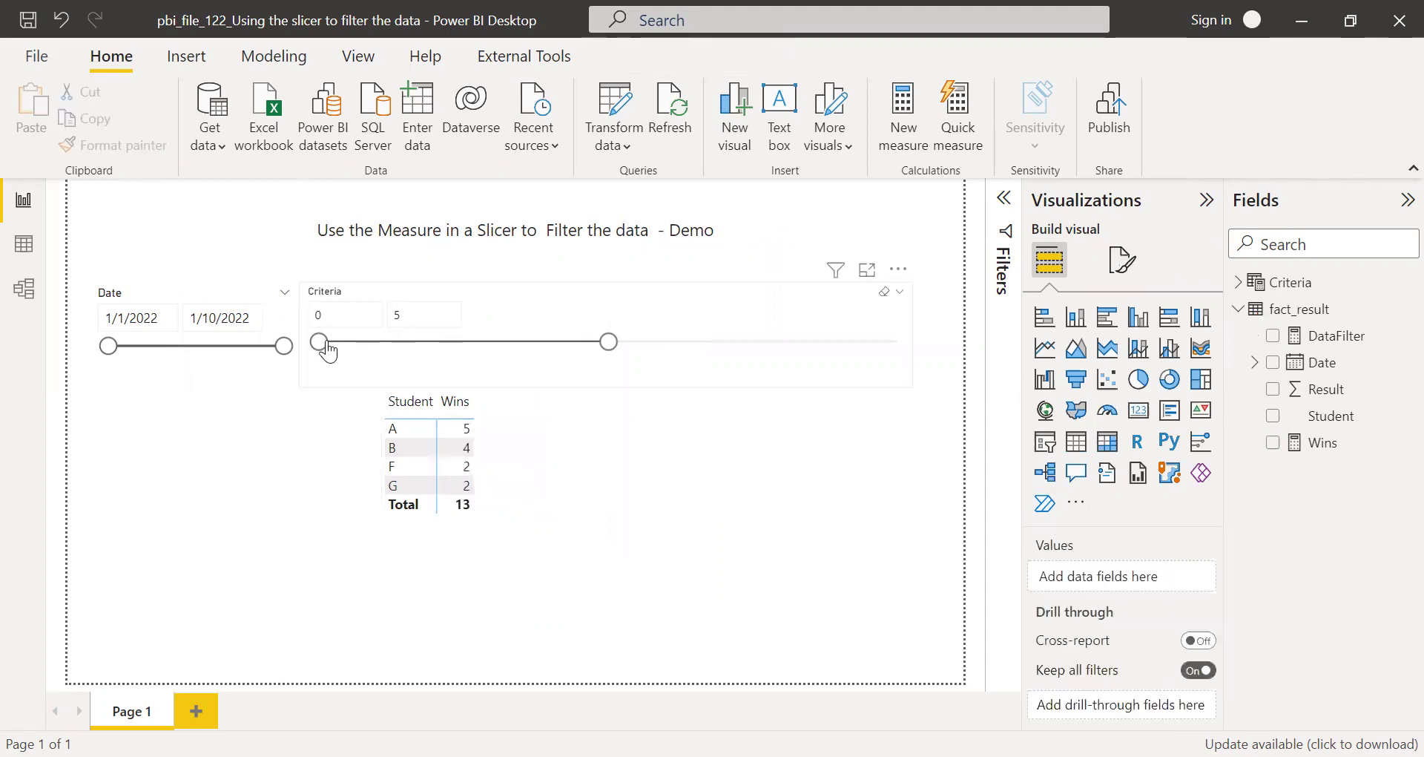
drag(318, 341, 475, 341)
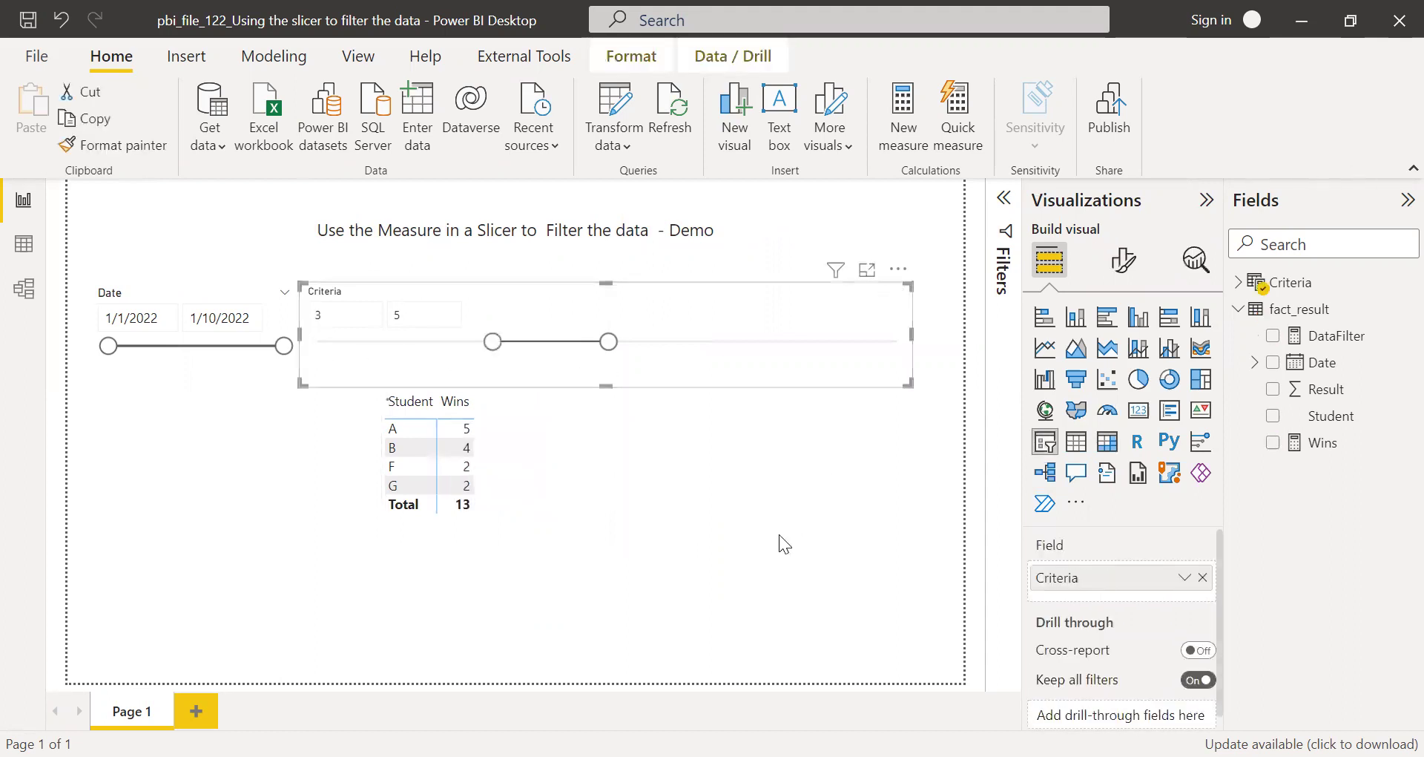